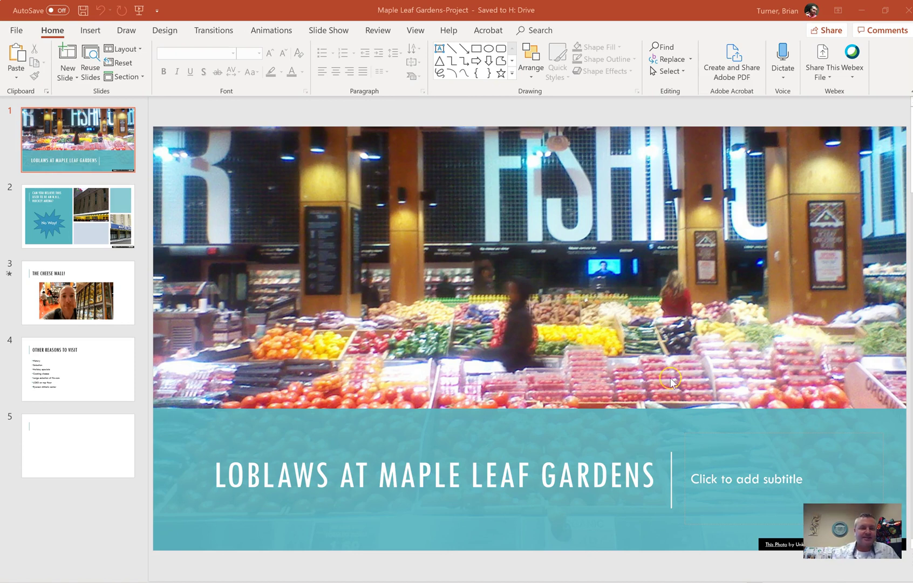
Glance at the OneDrive file list in the browser, then return to the desktop deck
left_click(866, 9)
left_click(328, 7)
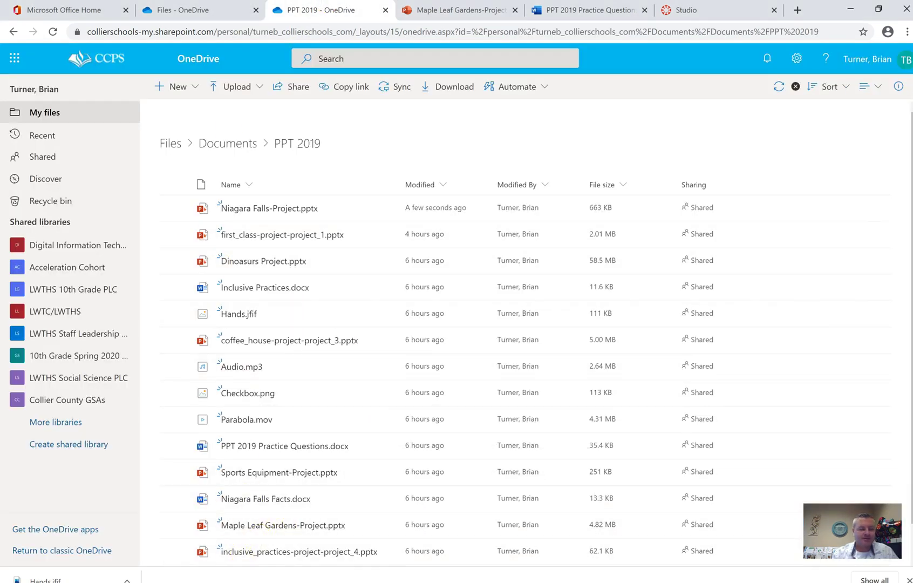
key("alt+Tab")
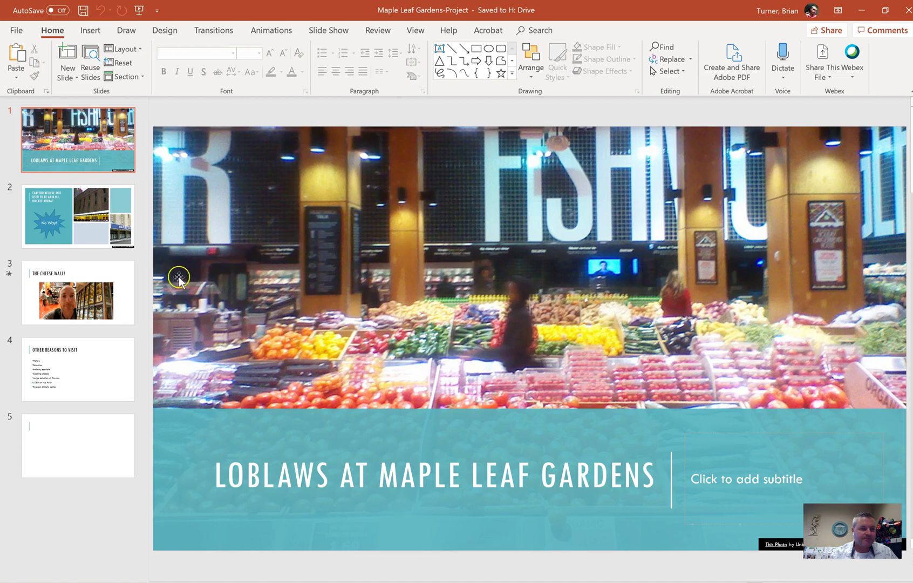
Go to The Cheese Wall! slide and play, then pause, its video
left_click(121, 282)
mouse_move(456, 405)
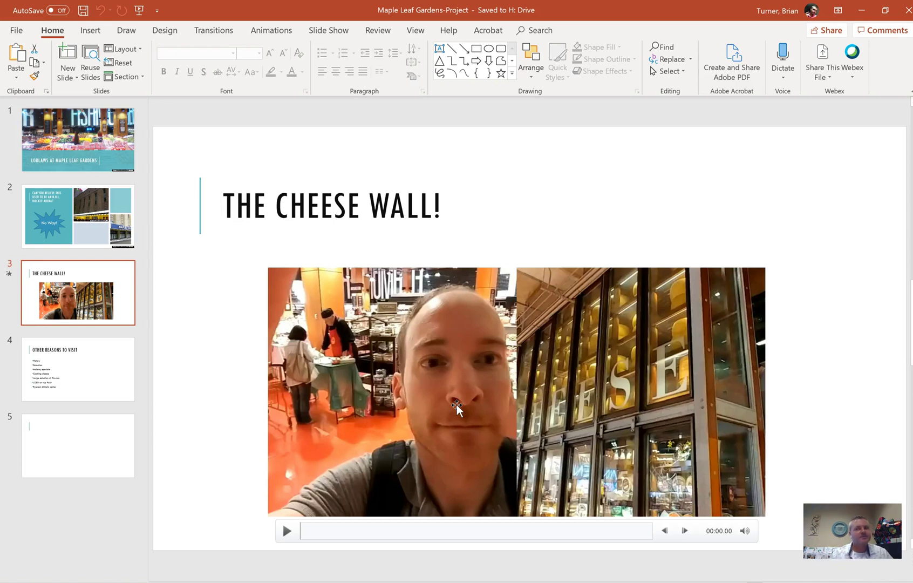
left_click(278, 531)
left_click(286, 534)
left_click(284, 534)
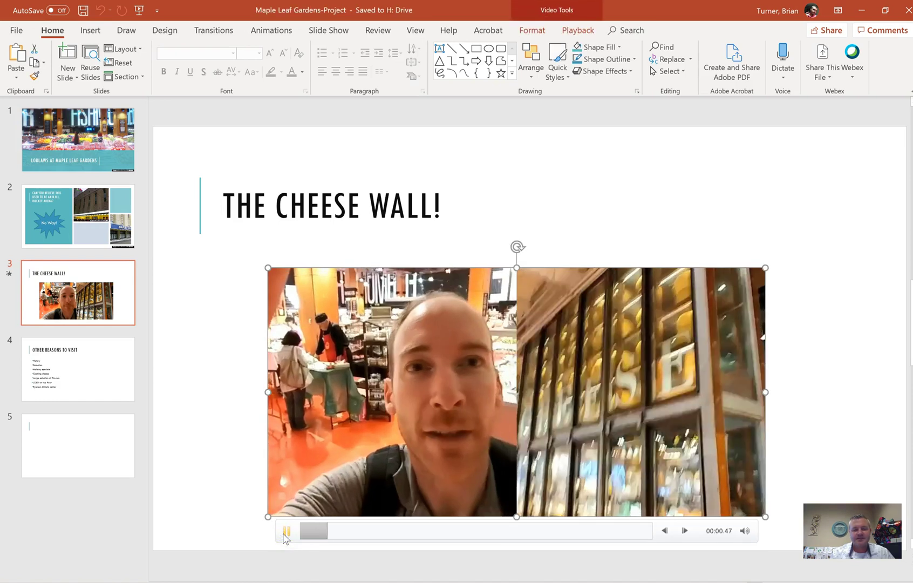
left_click(286, 532)
Rewind the video to 00:00 and bring up its Video Format options
left_click_drag(420, 533, 301, 531)
left_click(243, 437)
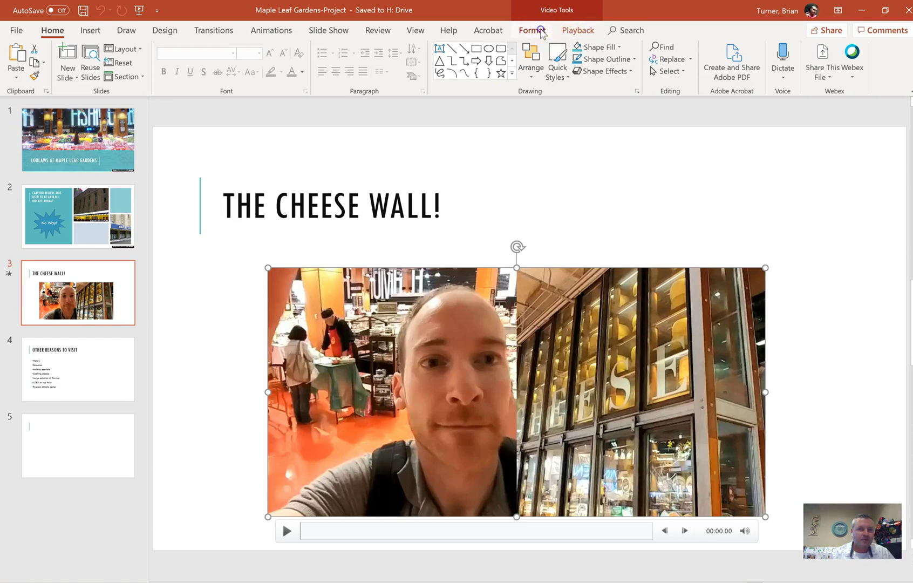
left_click(541, 31)
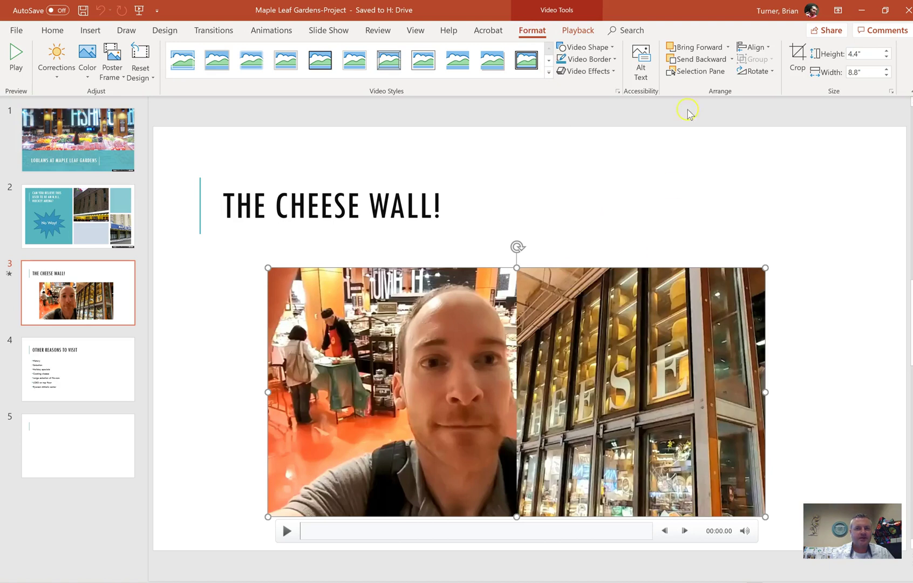
Open Format Video for the Cheese Wall video and expand its Crop settings
right_click(530, 289)
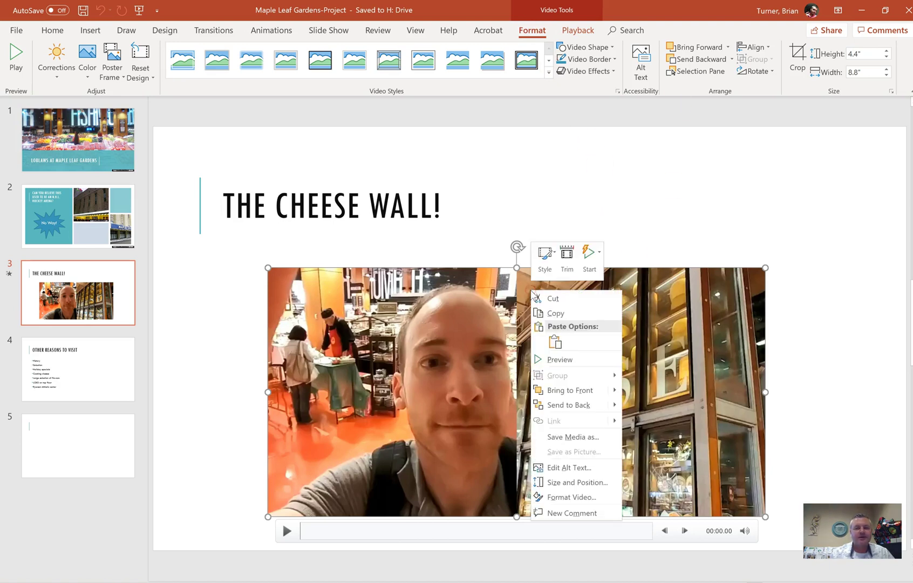
left_click(587, 496)
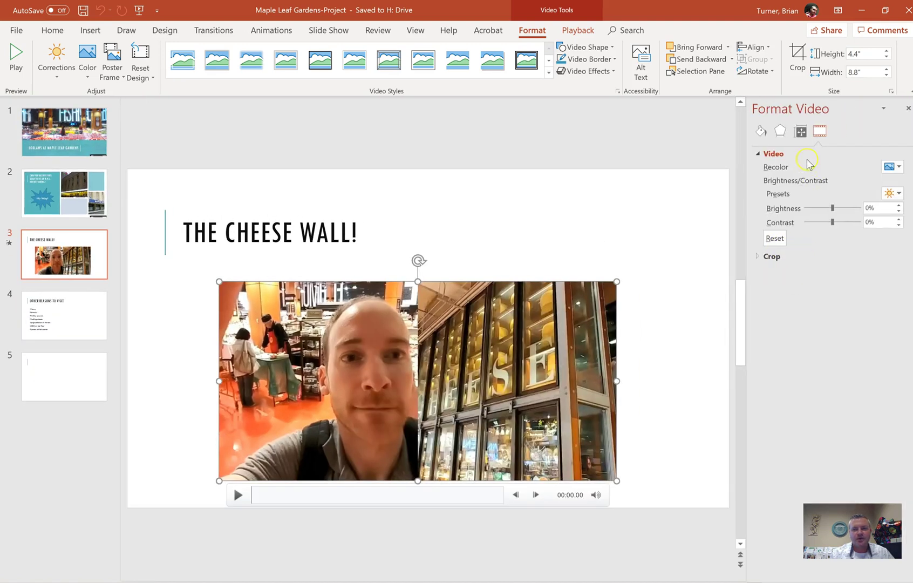
left_click(801, 133)
left_click(824, 133)
left_click(771, 256)
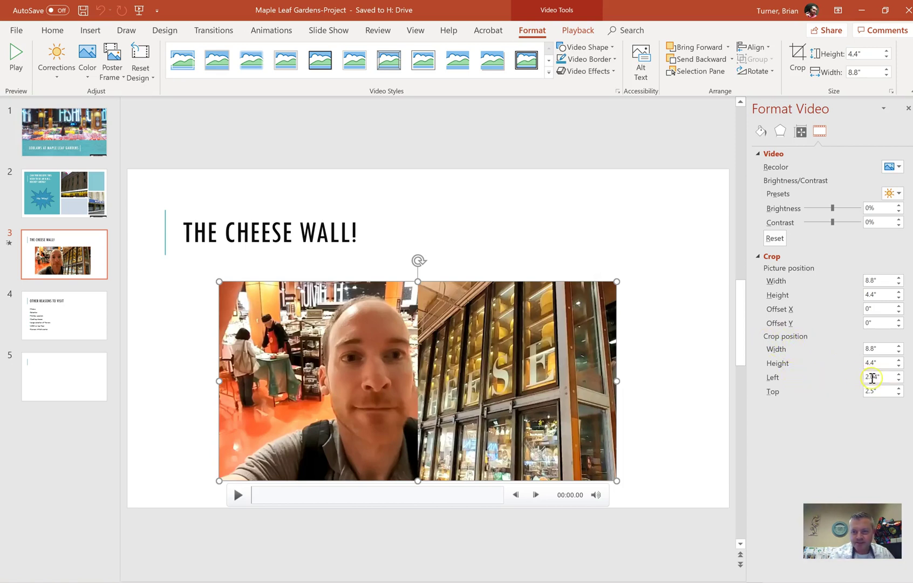
Crop the video to Left 6.5" and Top 4.4", then deselect it
left_click_drag(889, 379, 836, 387)
type("6")
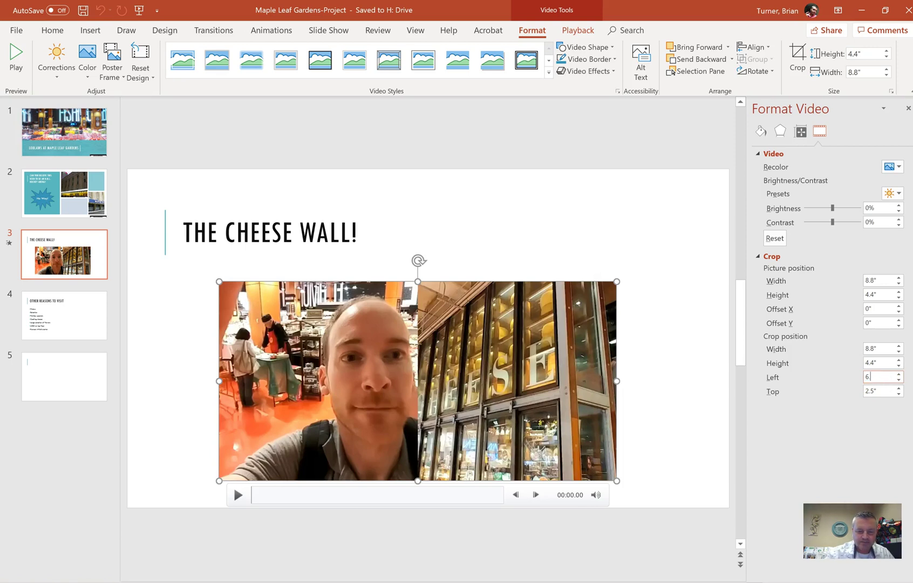
type(".5")
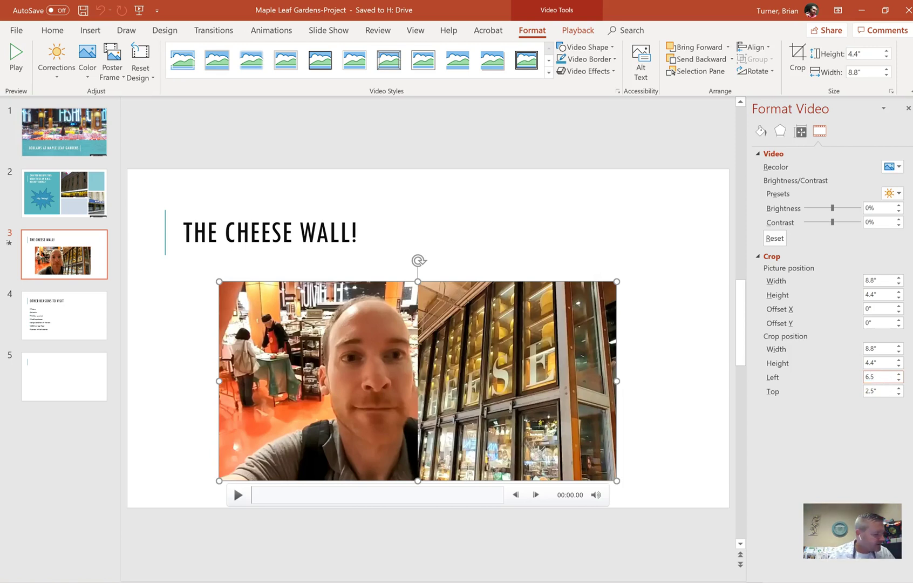
left_click(880, 391)
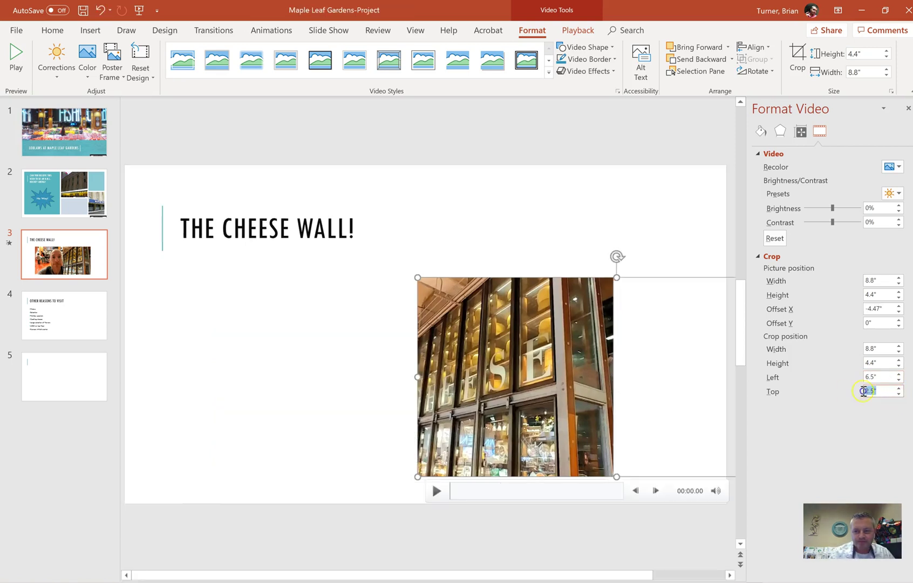
type("4")
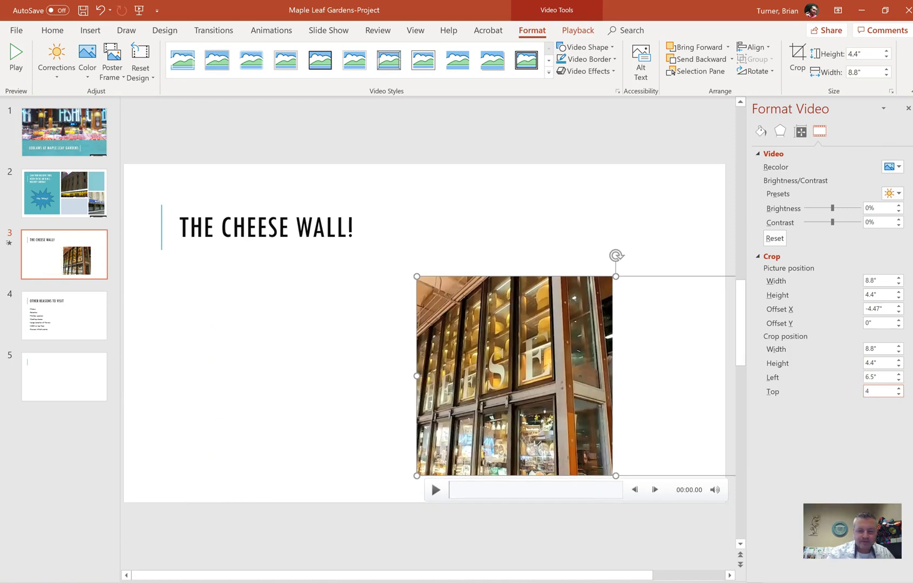
type(".4")
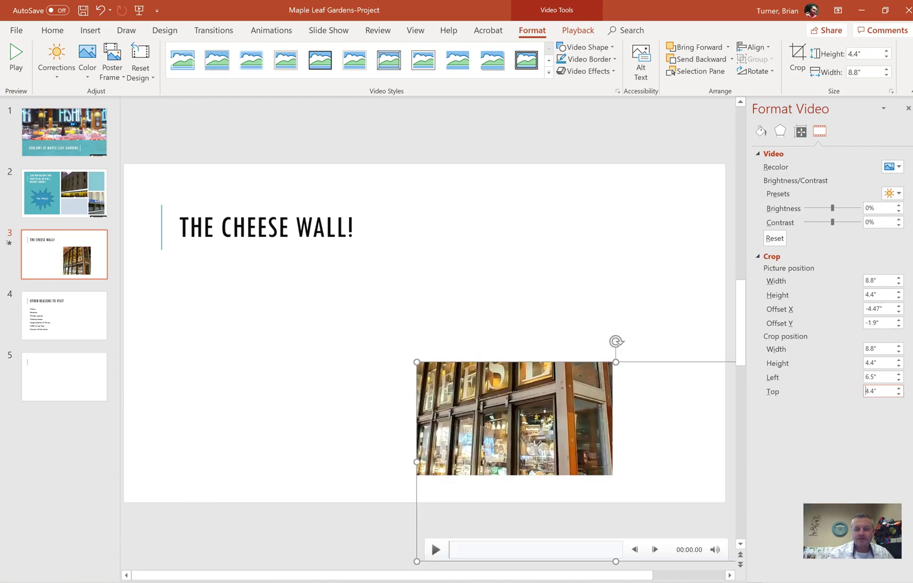
key("Return")
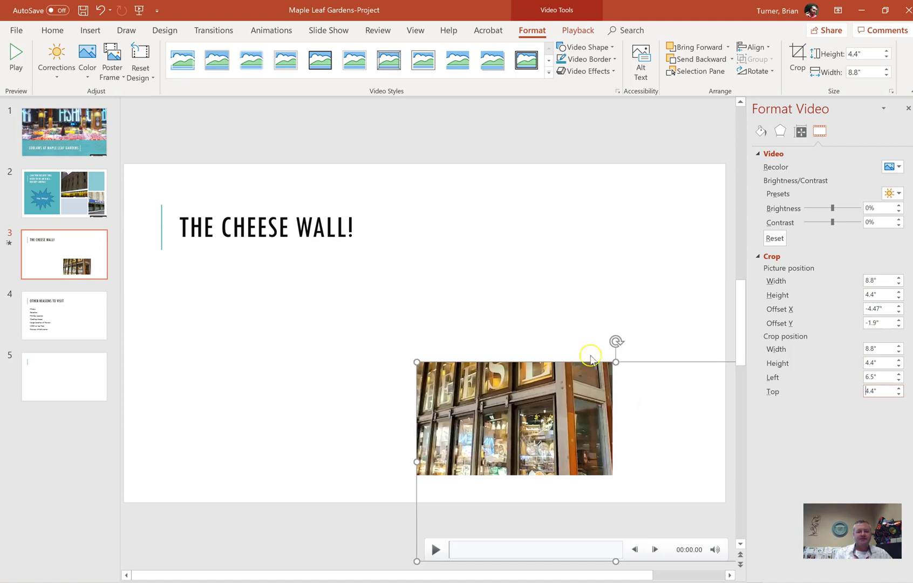
left_click(545, 302)
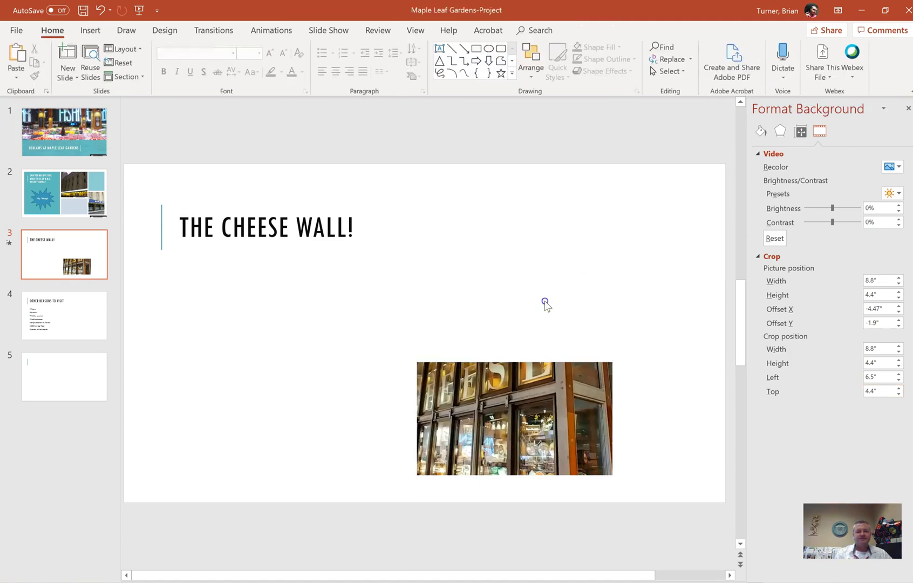
Dismiss the email notification and select the cropped Cheese Wall video
left_click(485, 393)
left_click(423, 298)
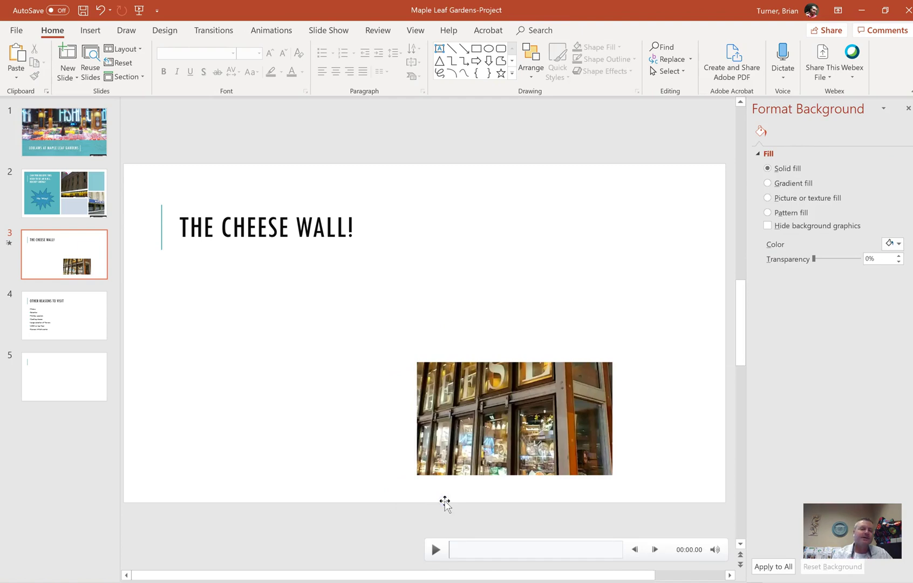
left_click(295, 384)
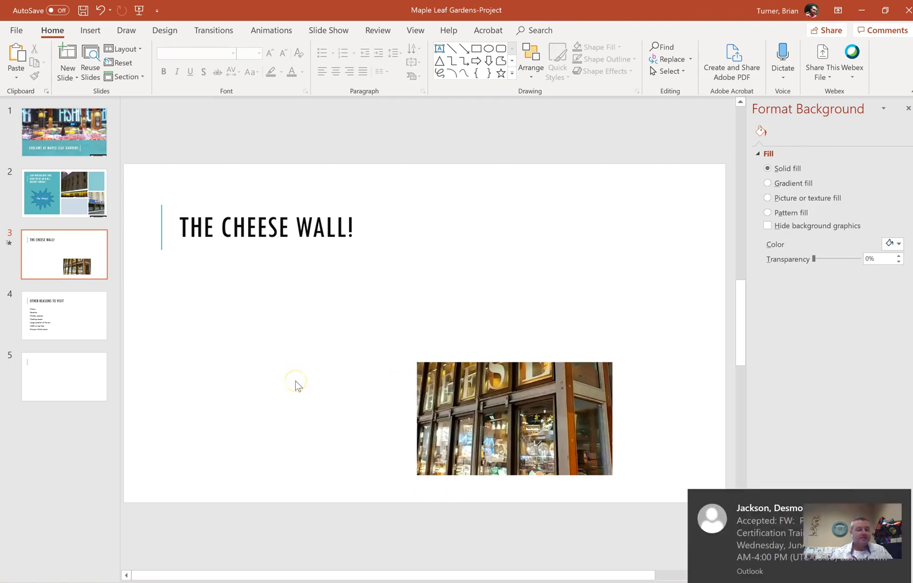
left_click(900, 501)
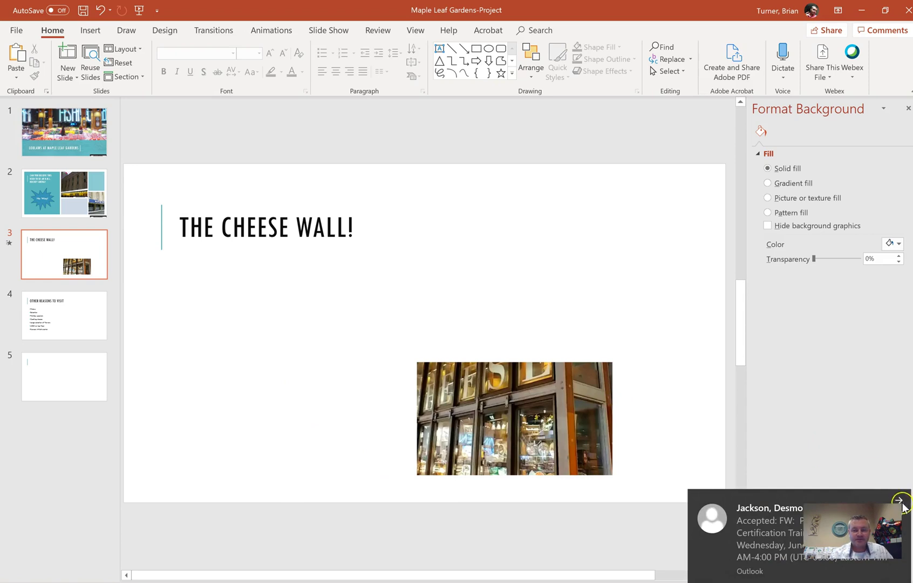
left_click(575, 409)
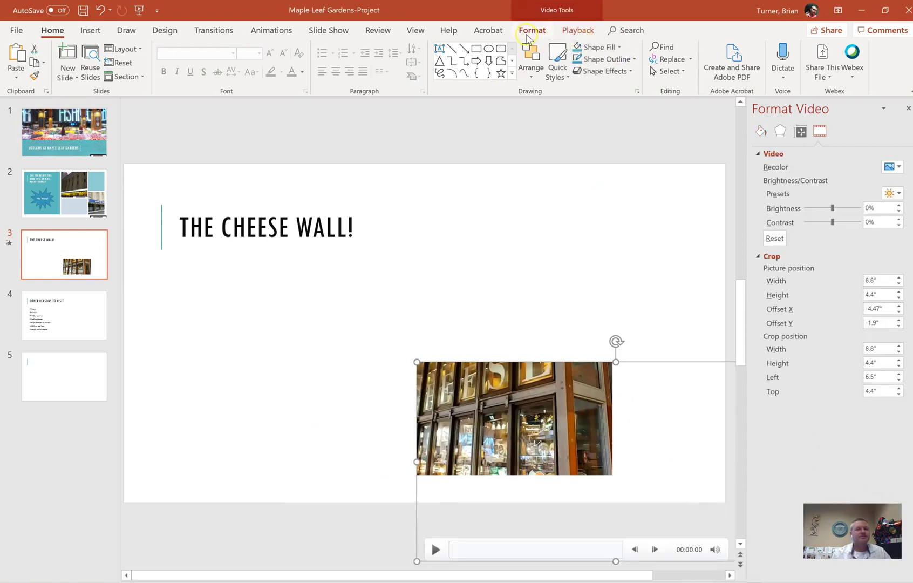
Check the video's playback Volume without changing it, then return to its Format options
left_click(526, 32)
left_click(565, 31)
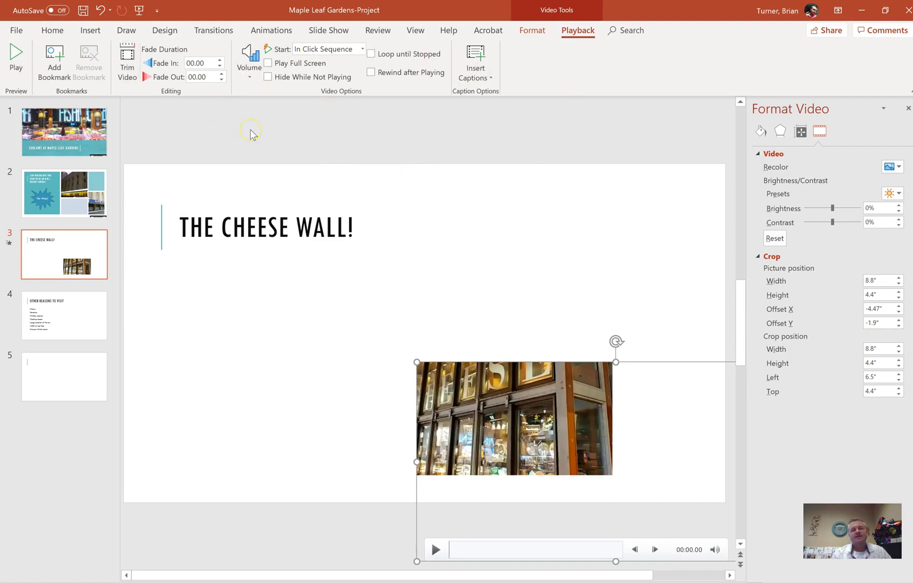
left_click(243, 81)
left_click(244, 83)
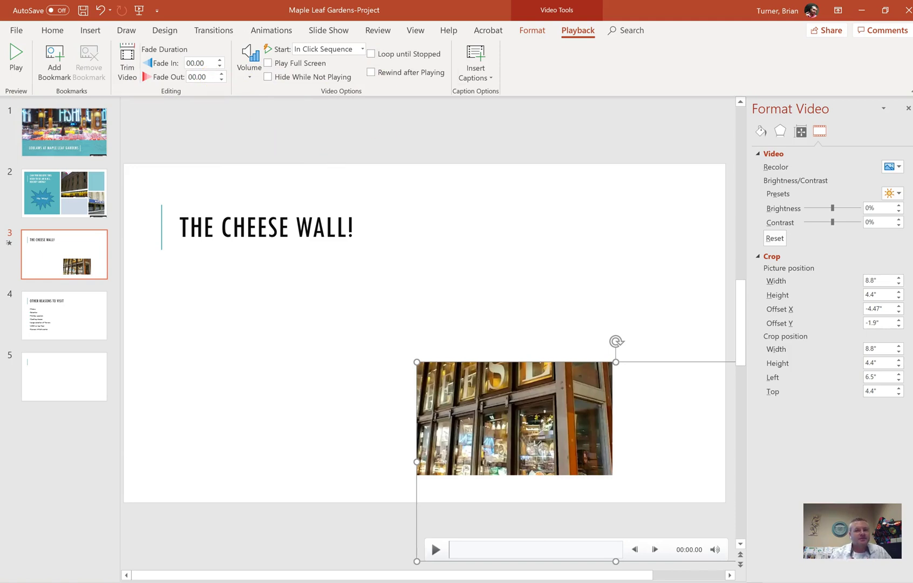
left_click(546, 31)
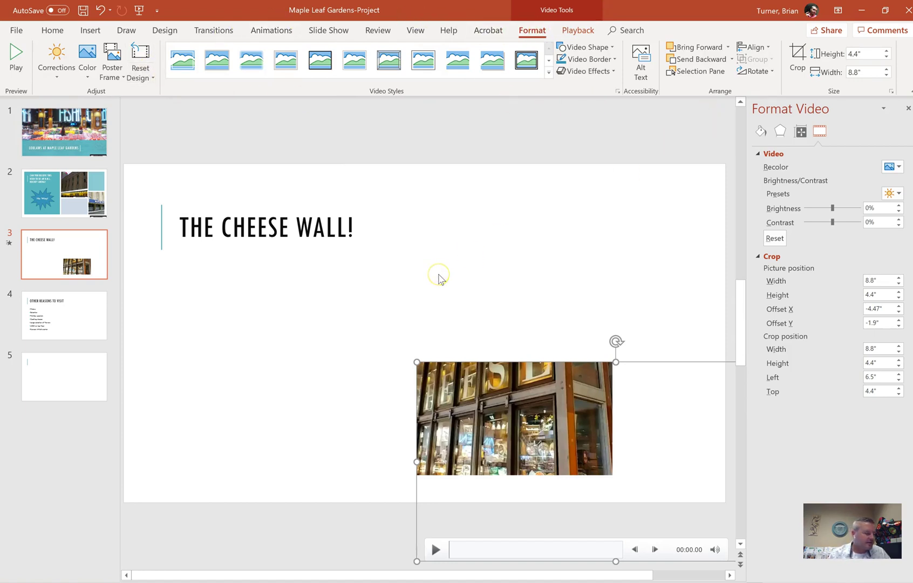
Go to the hockey arena slide and select the "No Way!" starburst
left_click(54, 196)
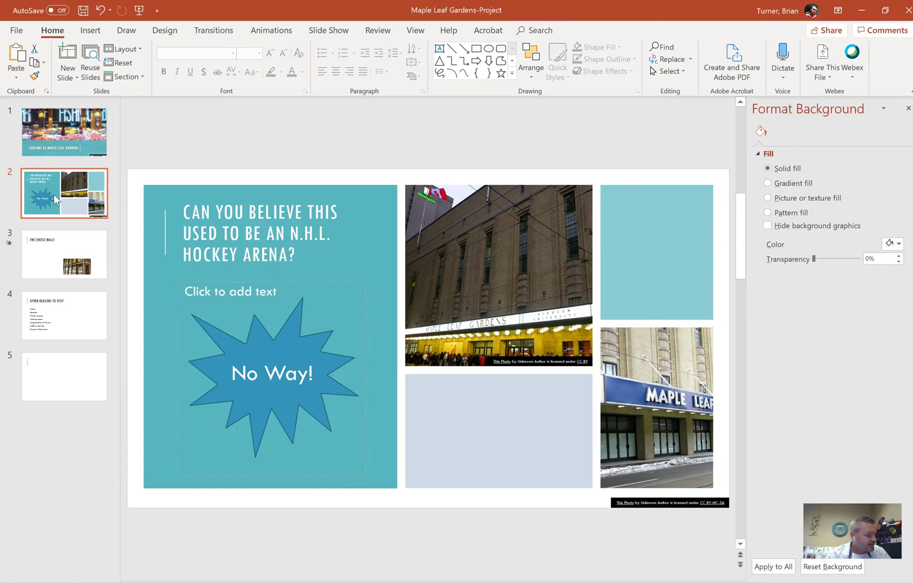
left_click(312, 347)
left_click(324, 283)
left_click(304, 342)
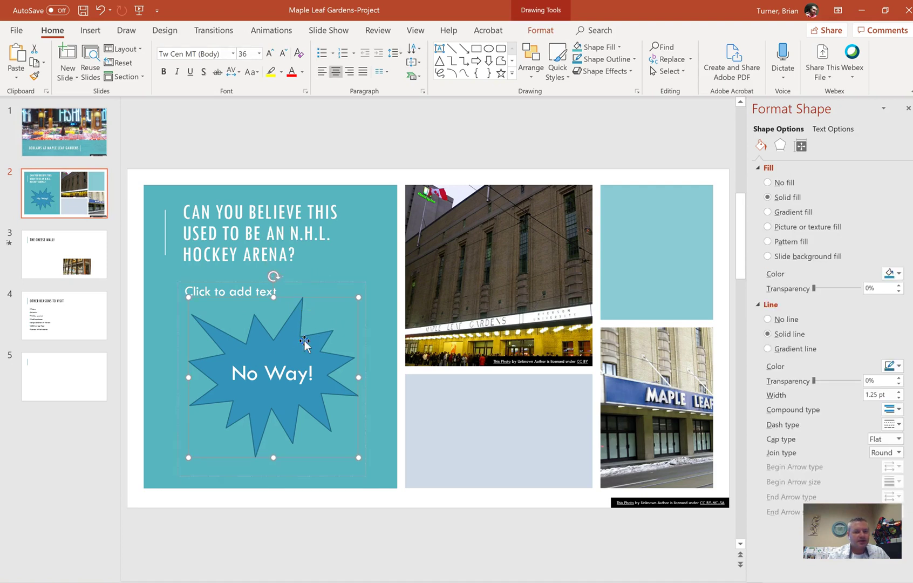
Give the starburst a Circle motion path from the full motion paths list
left_click(268, 28)
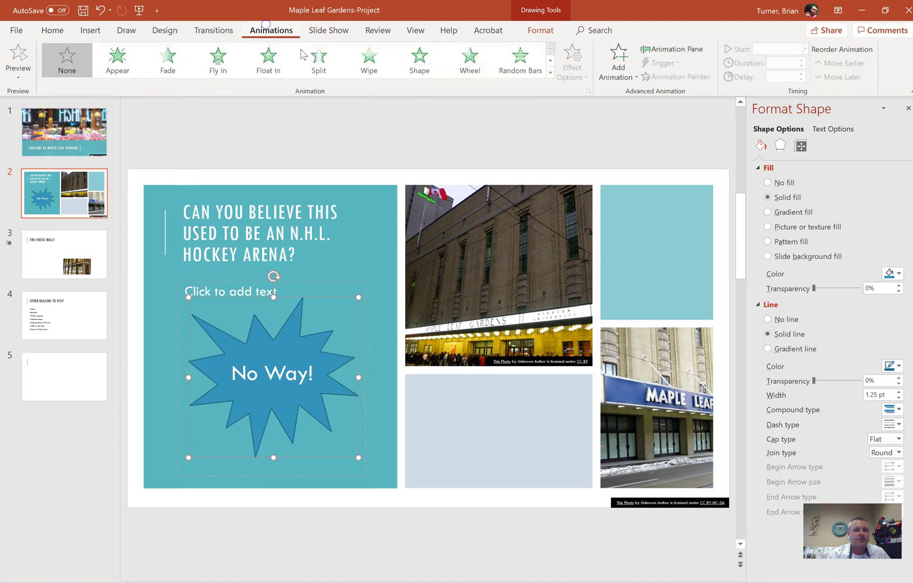
left_click(550, 75)
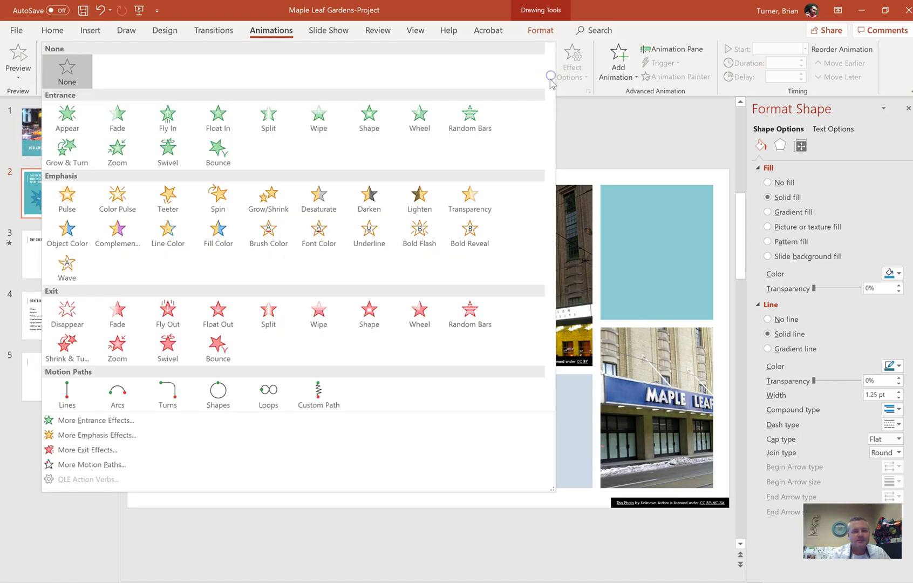
left_click(218, 402)
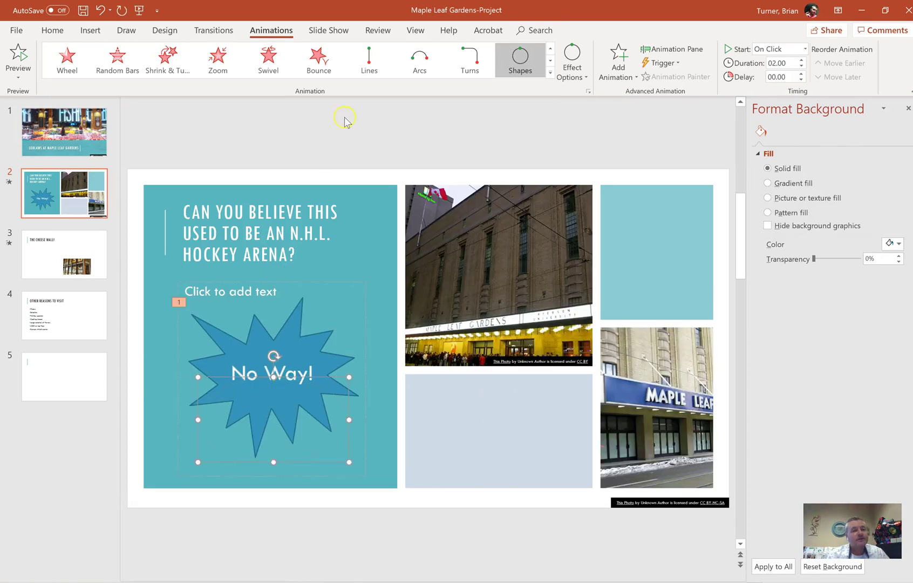
left_click(551, 74)
left_click(116, 465)
left_click(417, 229)
left_click(482, 420)
left_click(487, 423)
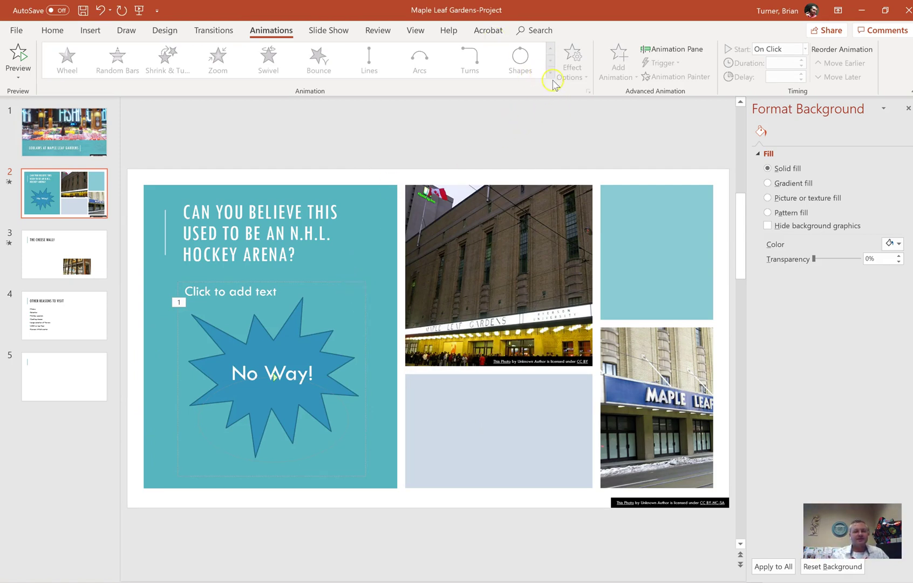
Reapply the Shapes motion path to the starburst with the Circle effect option
left_click(302, 360)
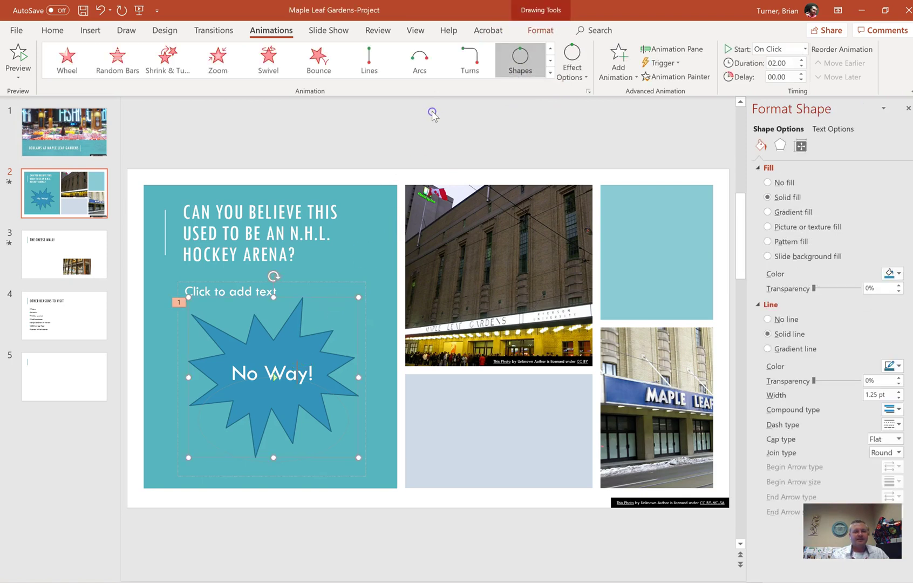
left_click(549, 73)
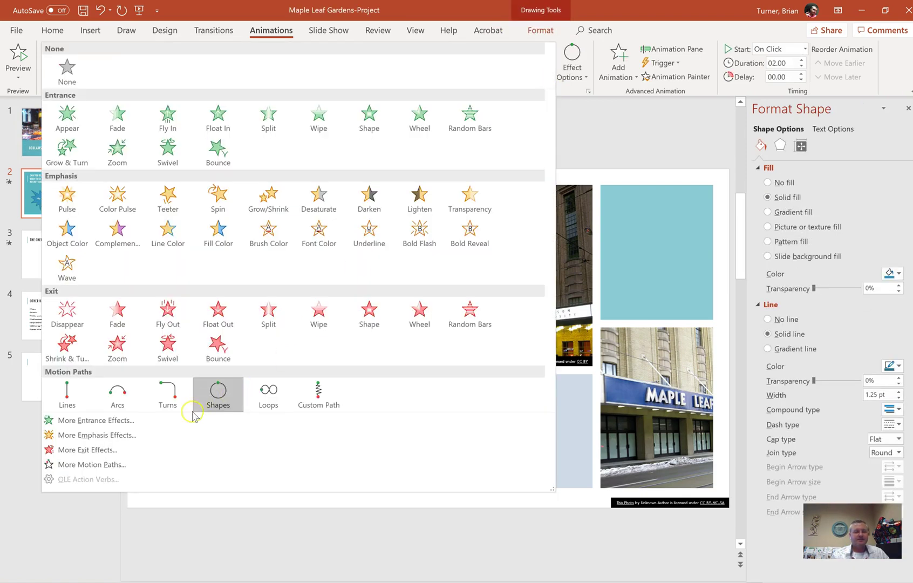
left_click(218, 396)
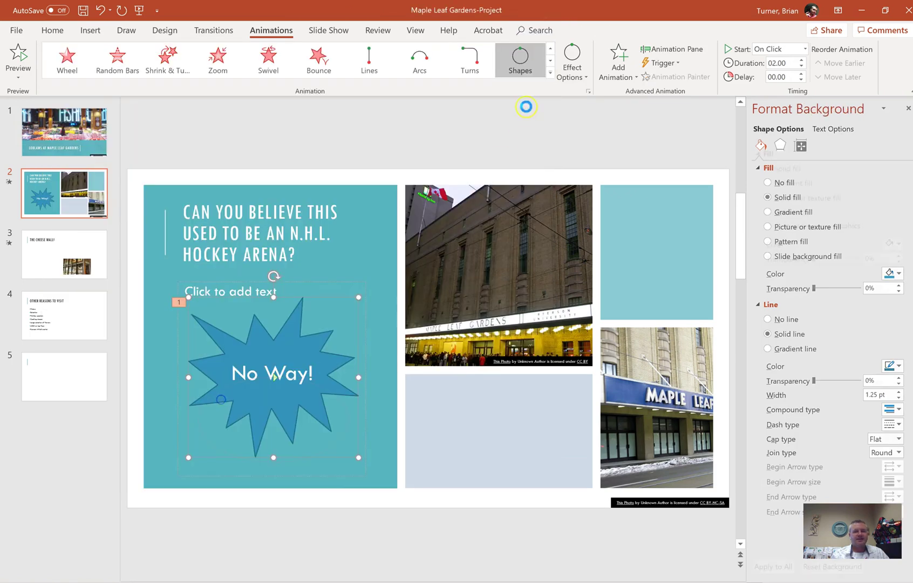
left_click(573, 73)
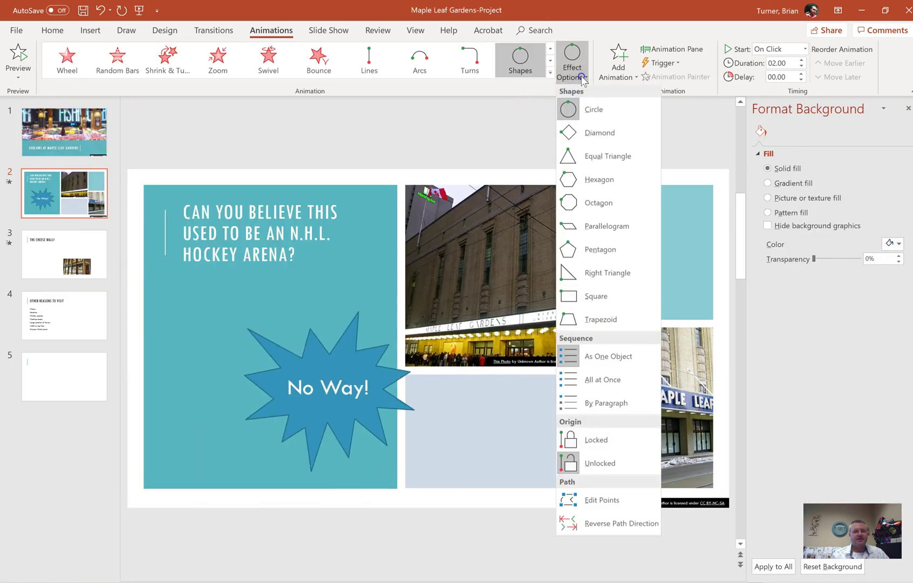
left_click(596, 111)
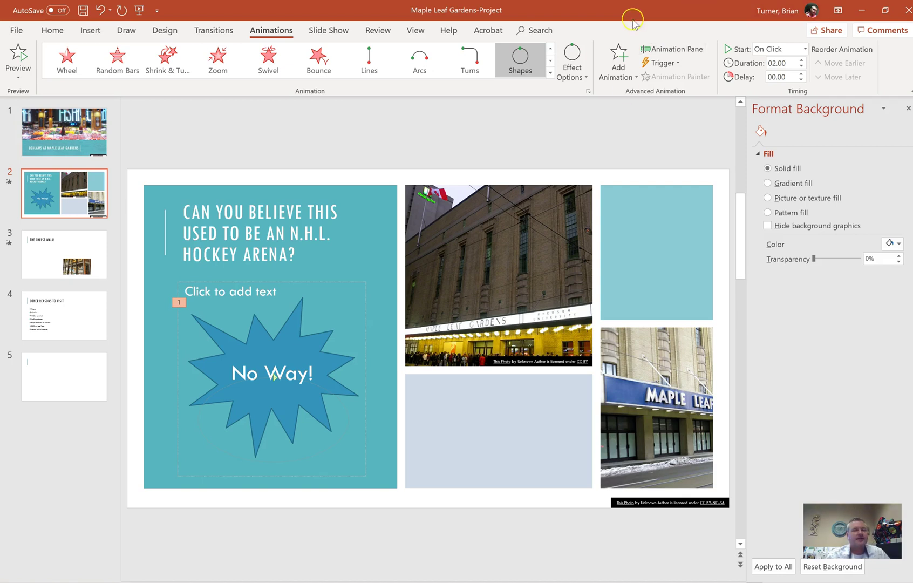
Open Slide Master view and pick the title-only layout
left_click(416, 31)
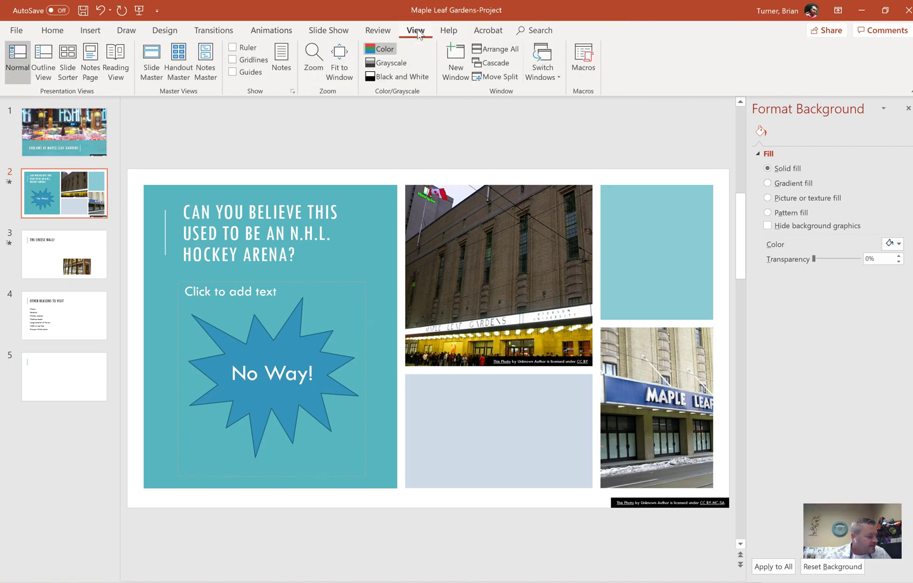
left_click(149, 70)
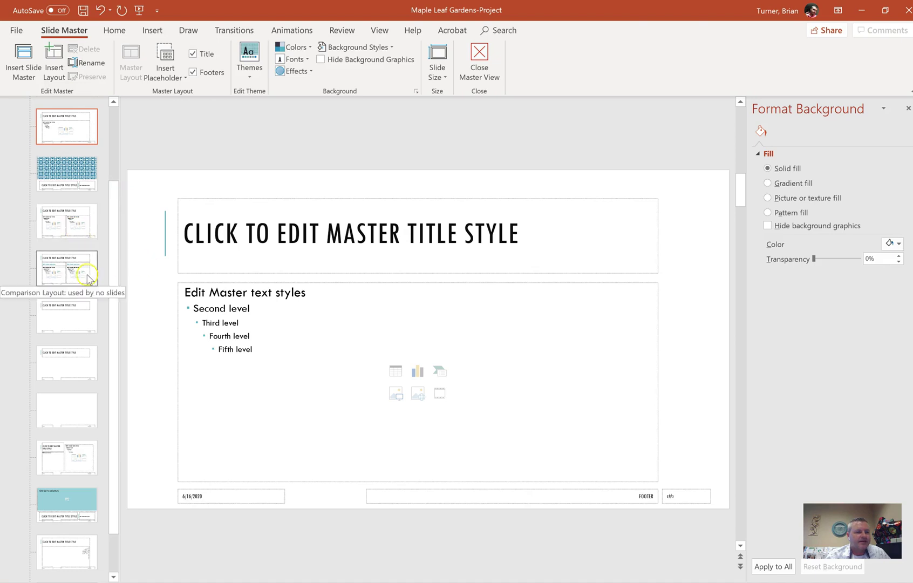
left_click(66, 323)
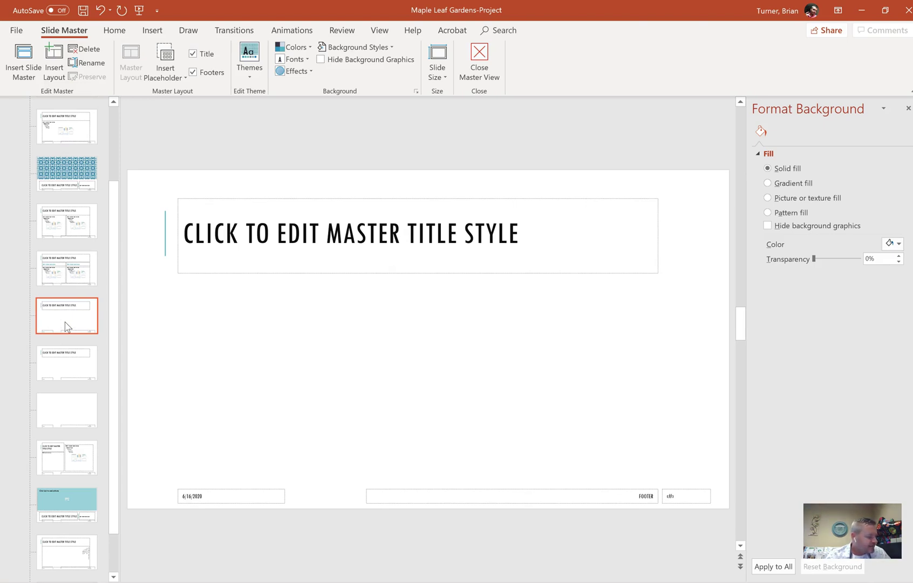
Draw a Media placeholder below the title and widen it to 10.63 inches
left_click(47, 103)
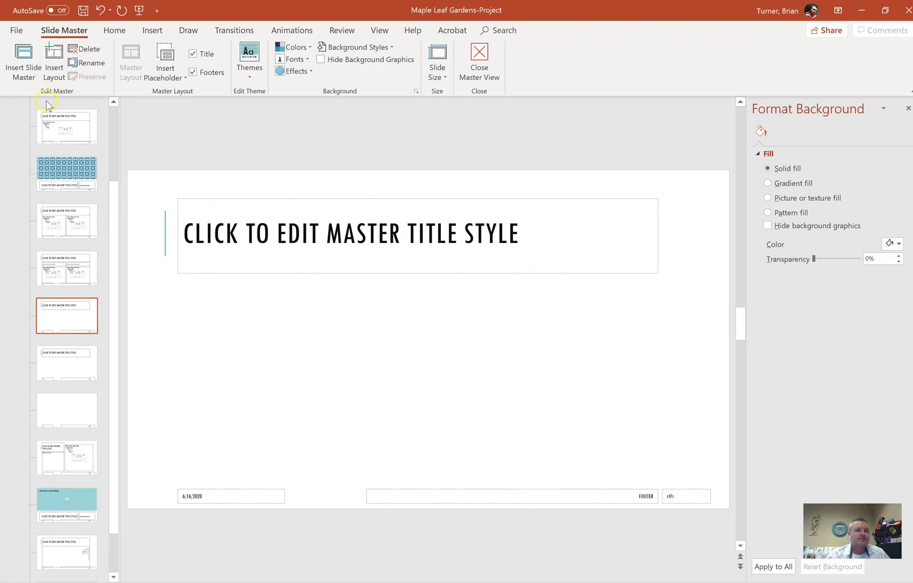
left_click(165, 64)
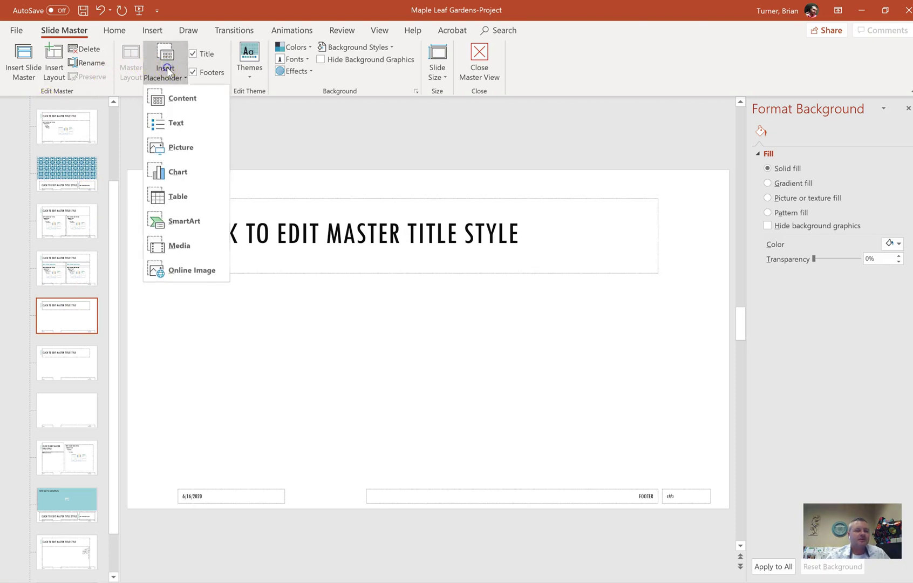
left_click(192, 246)
mouse_move(185, 292)
left_mouse_down()
mouse_move(408, 404)
mouse_move(583, 446)
mouse_move(647, 449)
left_mouse_up()
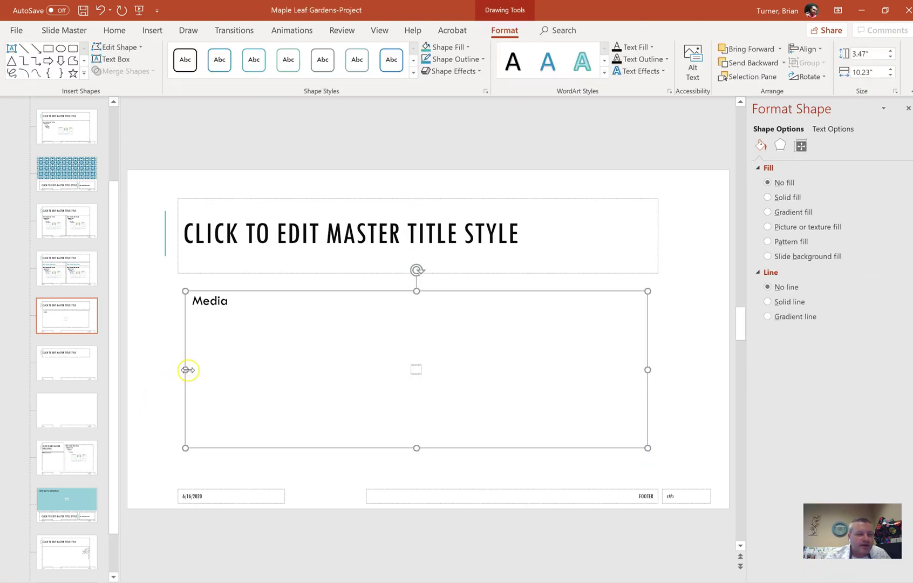
left_click_drag(185, 370, 177, 373)
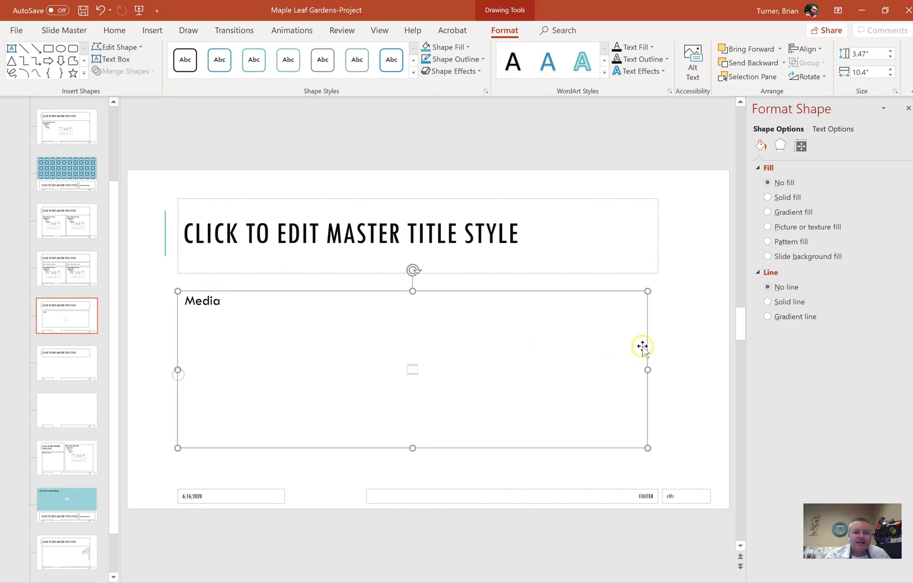
left_click_drag(648, 370, 658, 370)
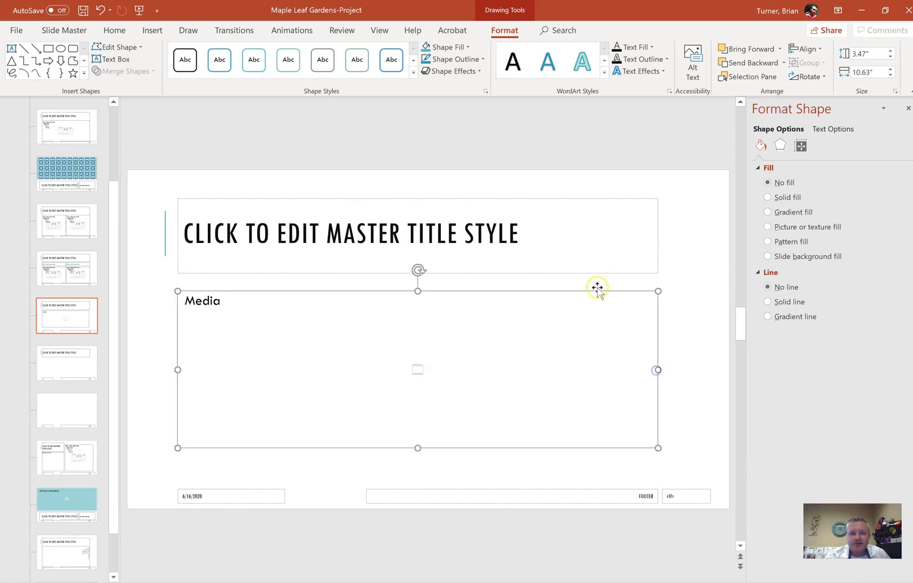
Check the layout's title and media placeholders, then close Master View
left_click(573, 239)
left_click(516, 234)
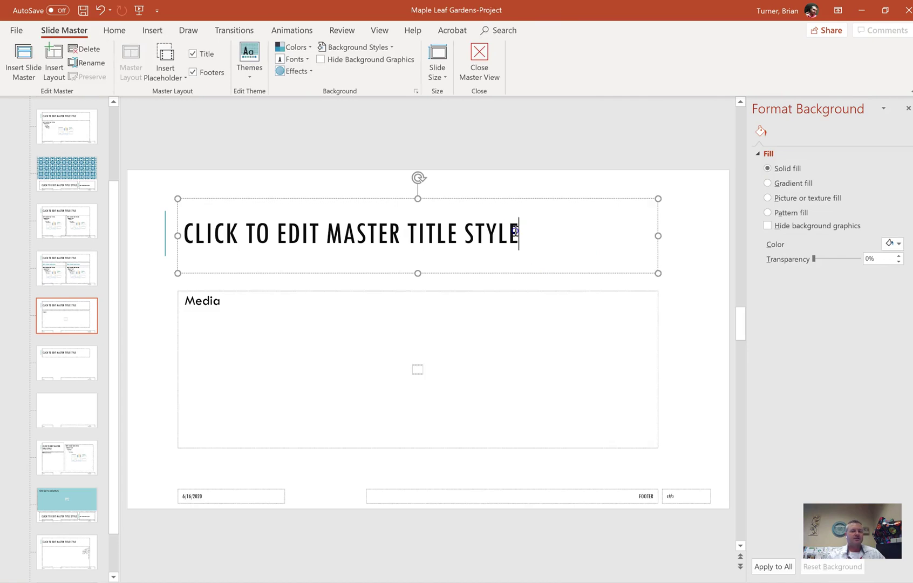
left_click(514, 340)
left_click(557, 233)
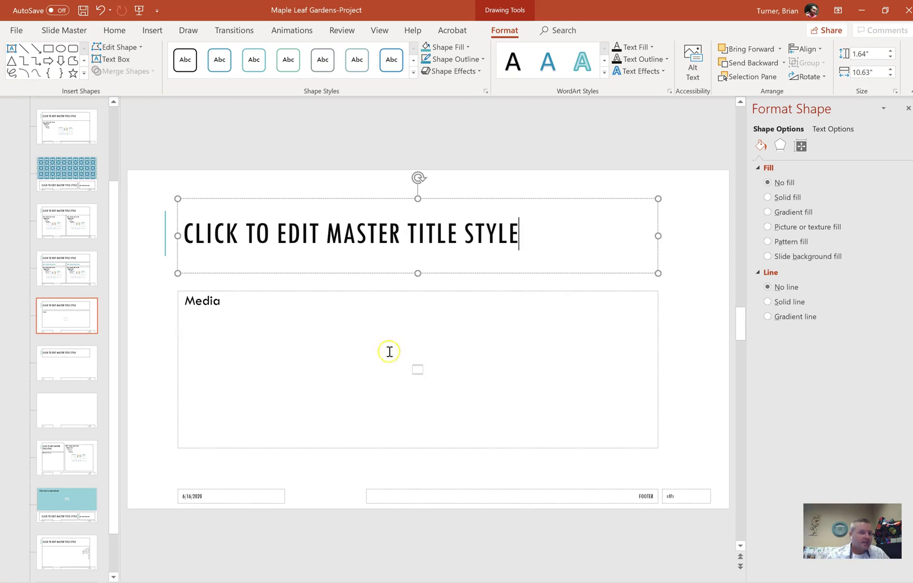
left_click(72, 30)
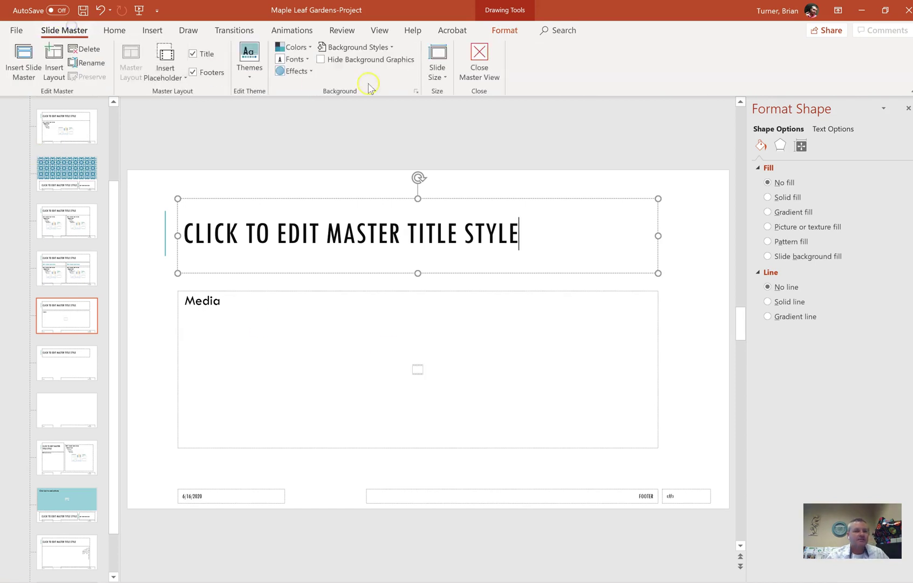
left_click(488, 68)
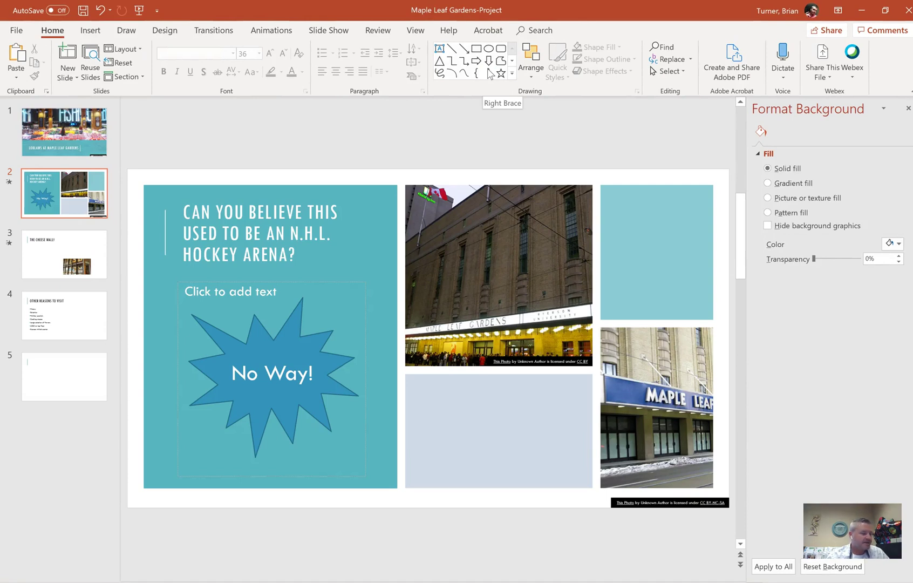
Go to slide 4, Other Reasons to Visit, and select its seven-item bullet list box
left_click(50, 296)
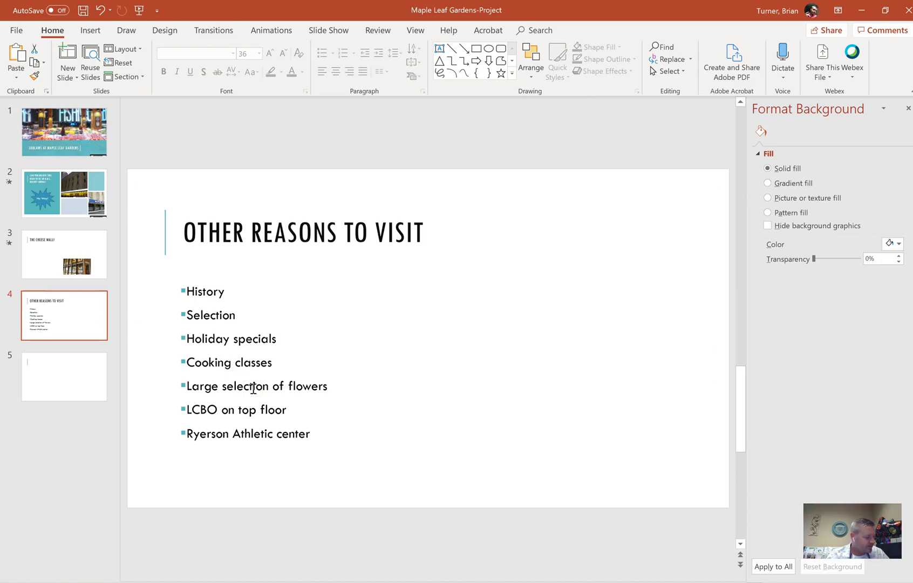
left_click(318, 434)
mouse_move(320, 433)
left_mouse_down()
mouse_move(222, 390)
mouse_move(176, 316)
mouse_move(174, 294)
mouse_move(304, 438)
left_mouse_up()
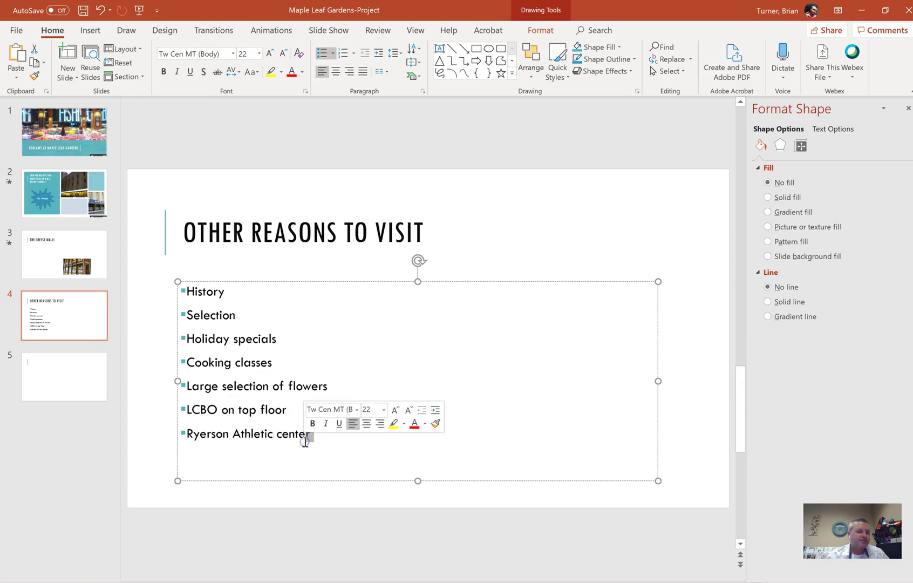
left_click(321, 483)
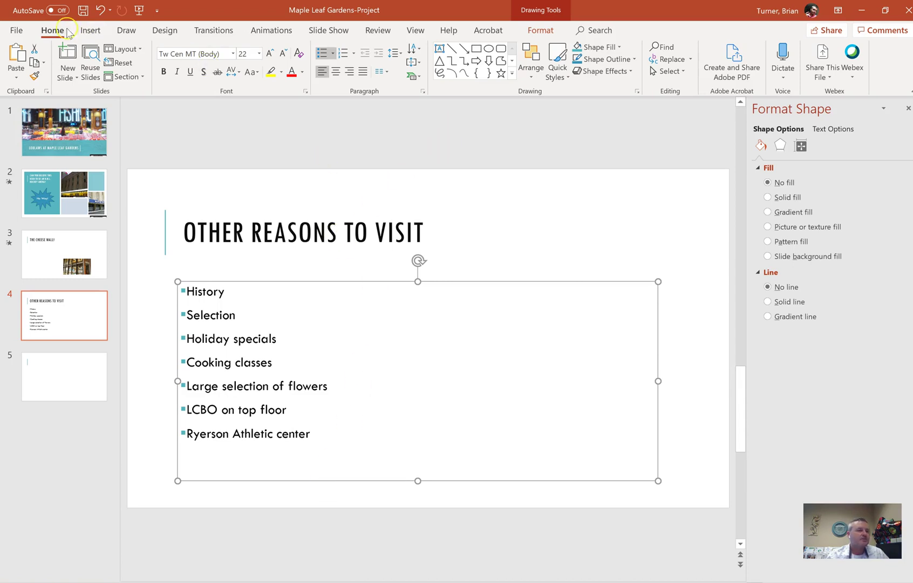
left_click(318, 374)
left_click(281, 299)
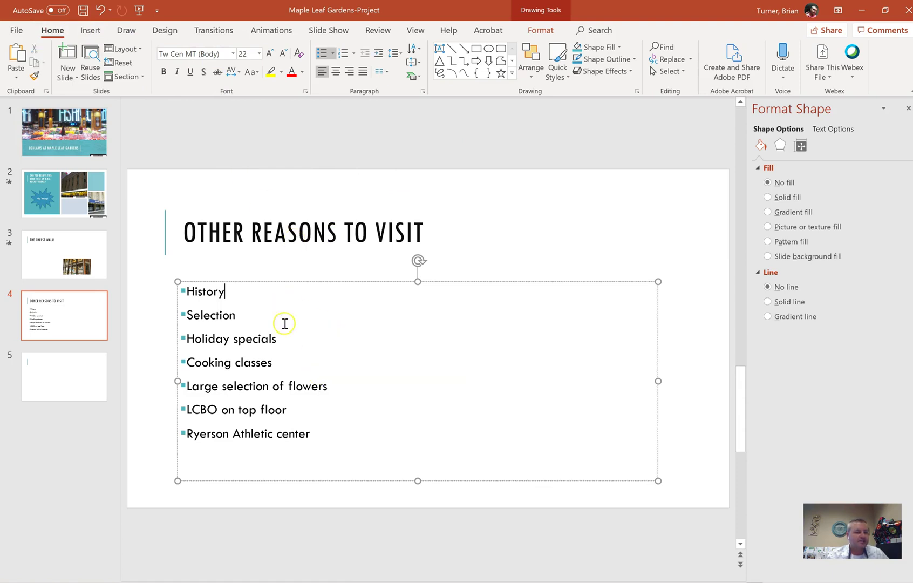
left_click(285, 321)
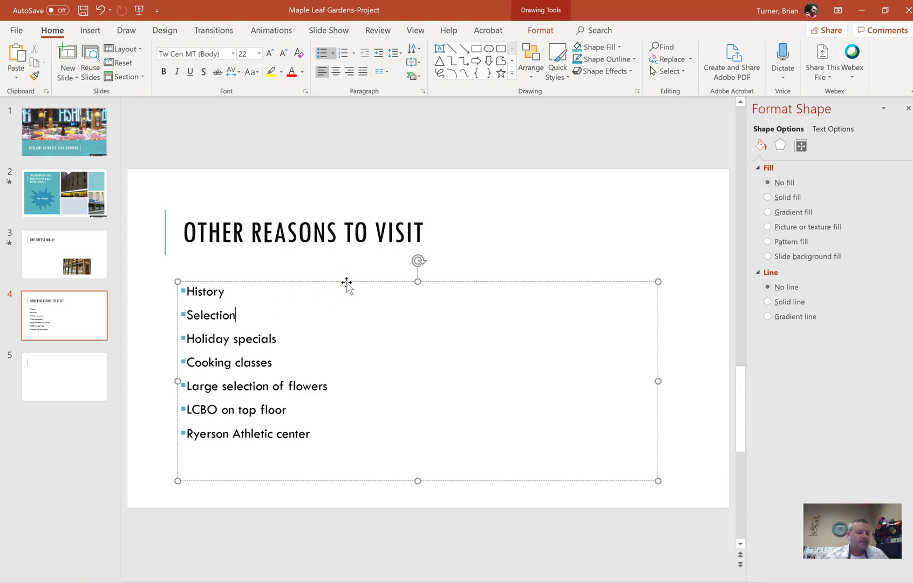
left_click(347, 283)
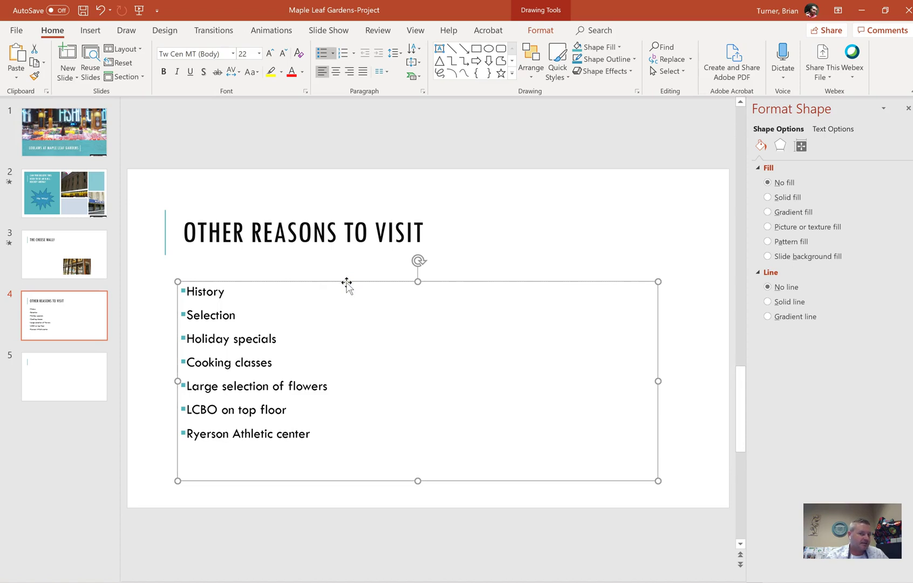
left_click(341, 405)
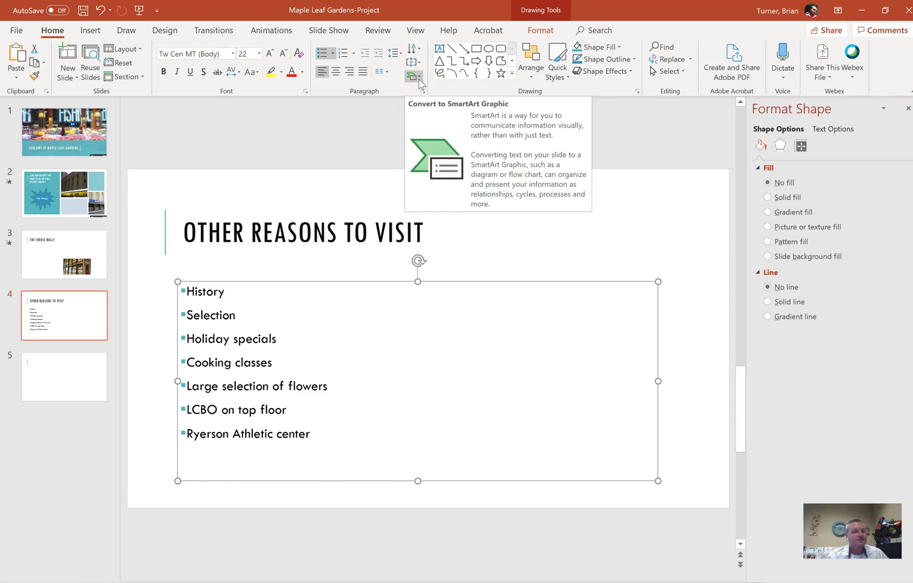
Convert the bullet list into a Vertical Picture Accent List SmartArt graphic
left_click(417, 77)
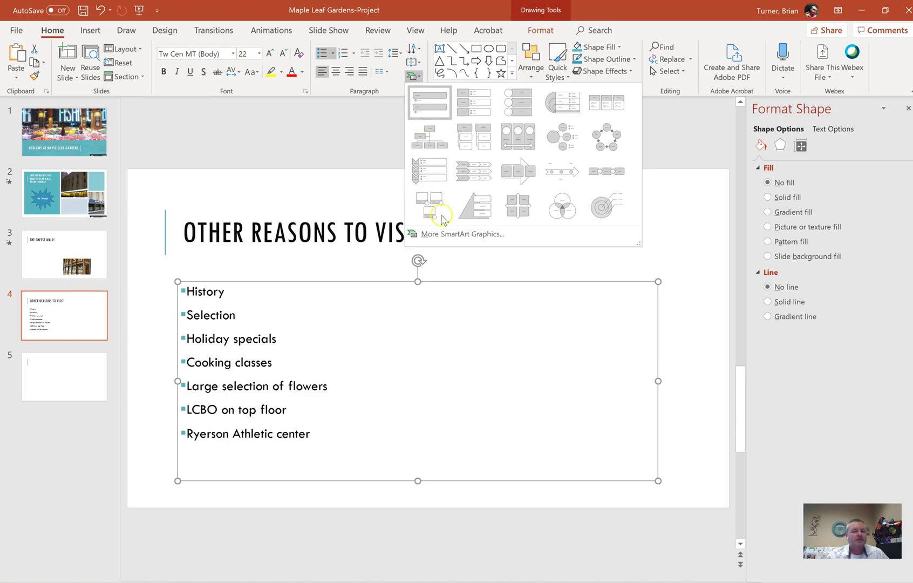
left_click(450, 237)
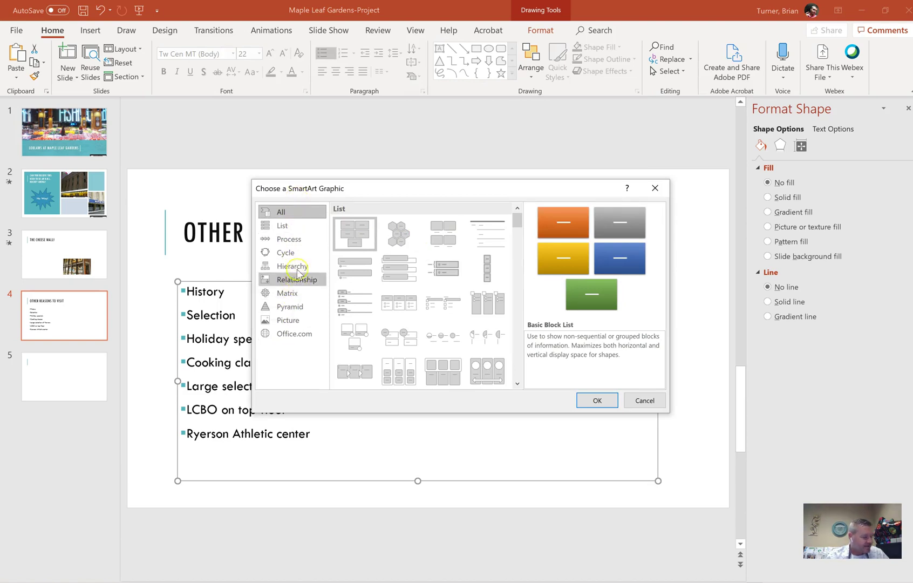
left_click(297, 226)
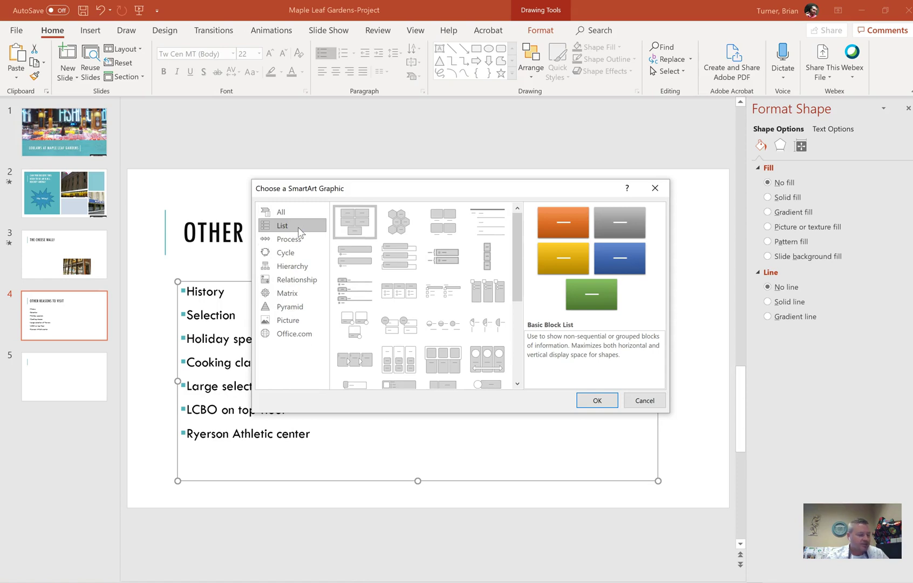
scroll(523, 357, "down", 5)
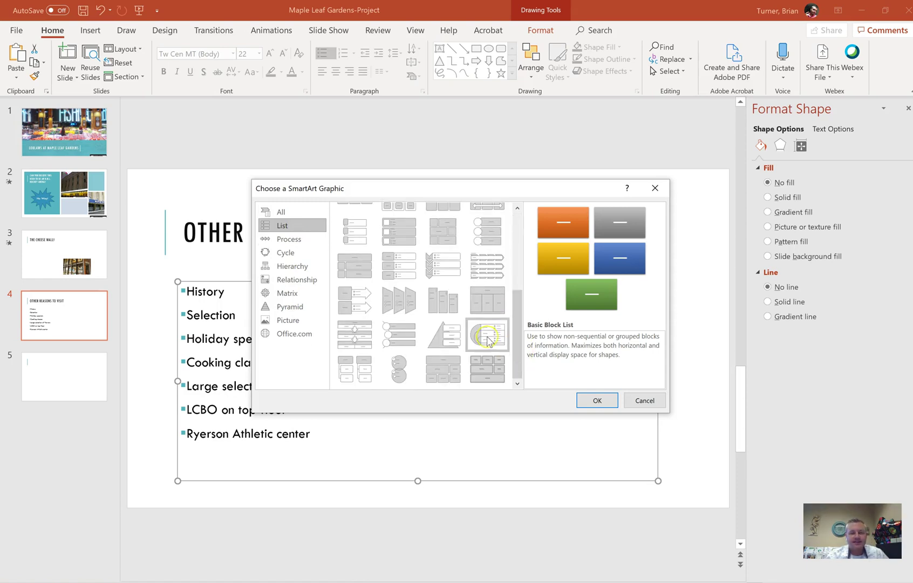
left_click(446, 342)
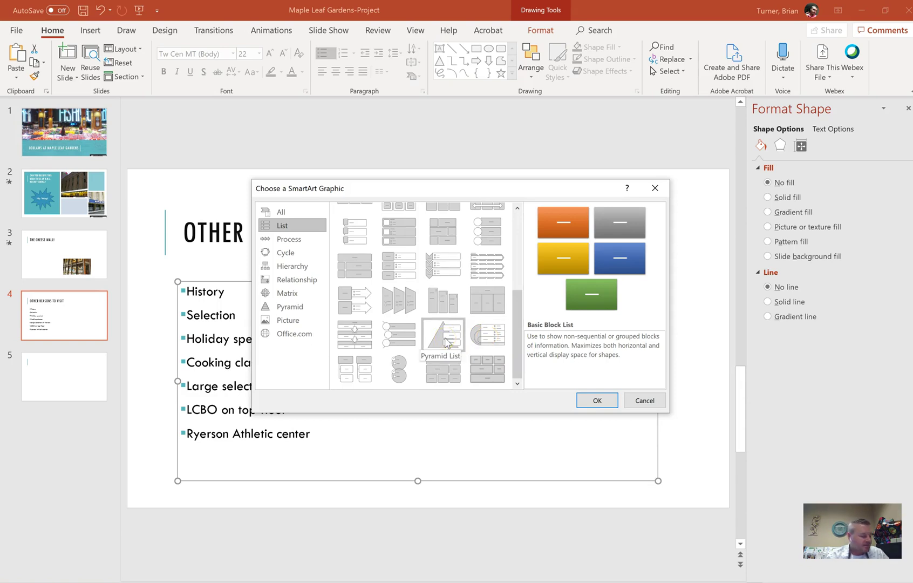
left_click(408, 339)
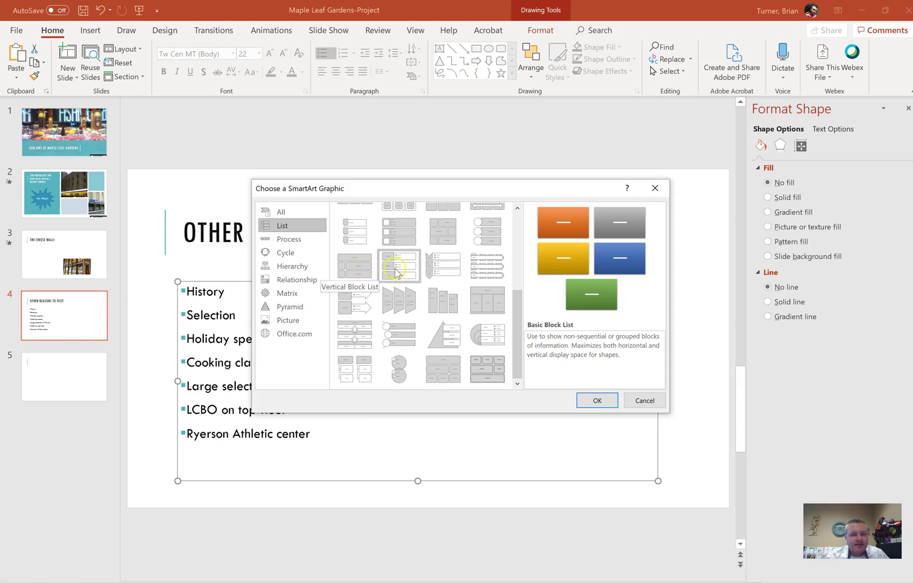
left_click(442, 269)
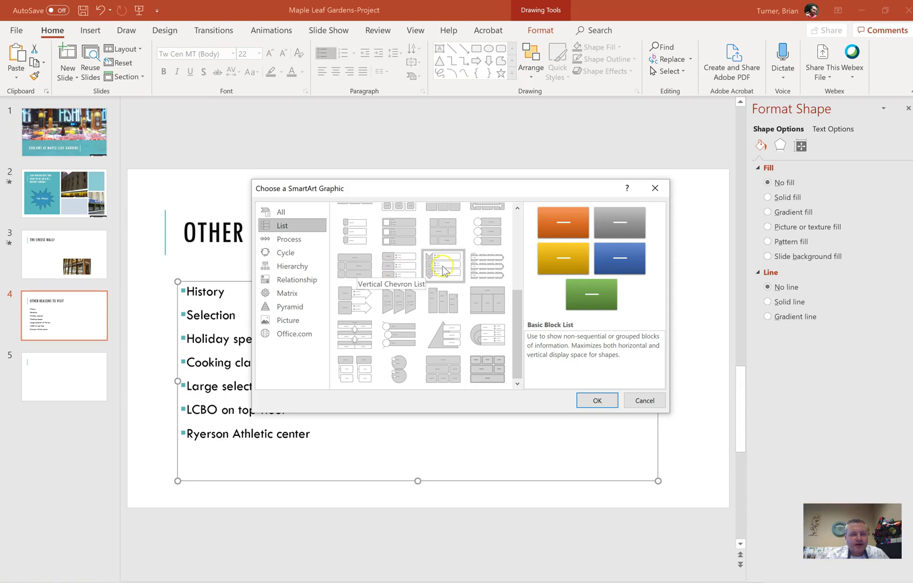
left_click(484, 246)
left_click(593, 402)
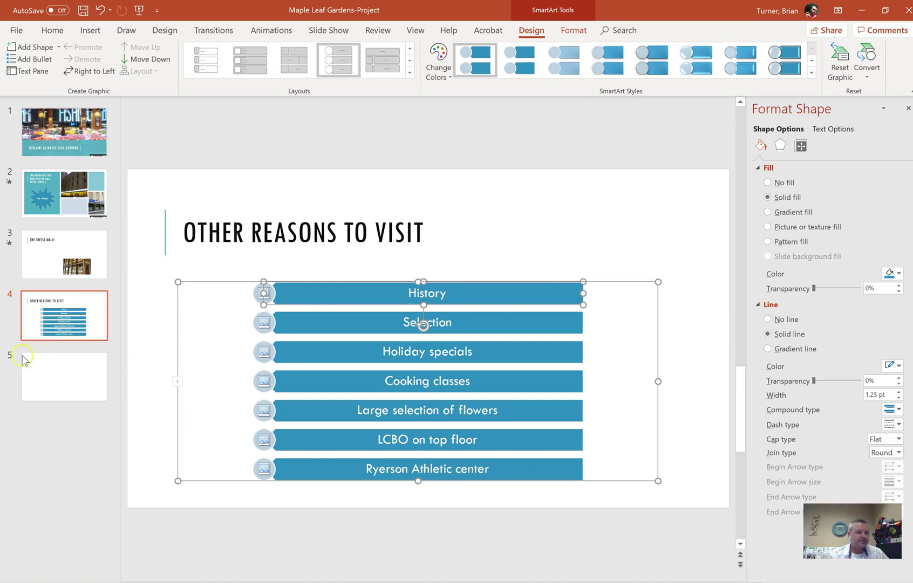
Add a section named Gardens starting at slide 3 and dismiss the tip
left_click(60, 229)
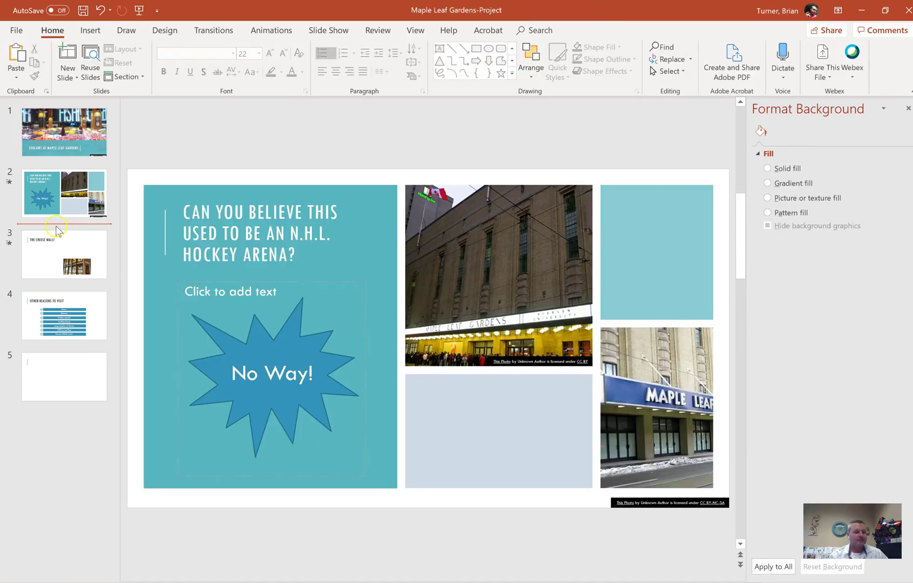
right_click(54, 227)
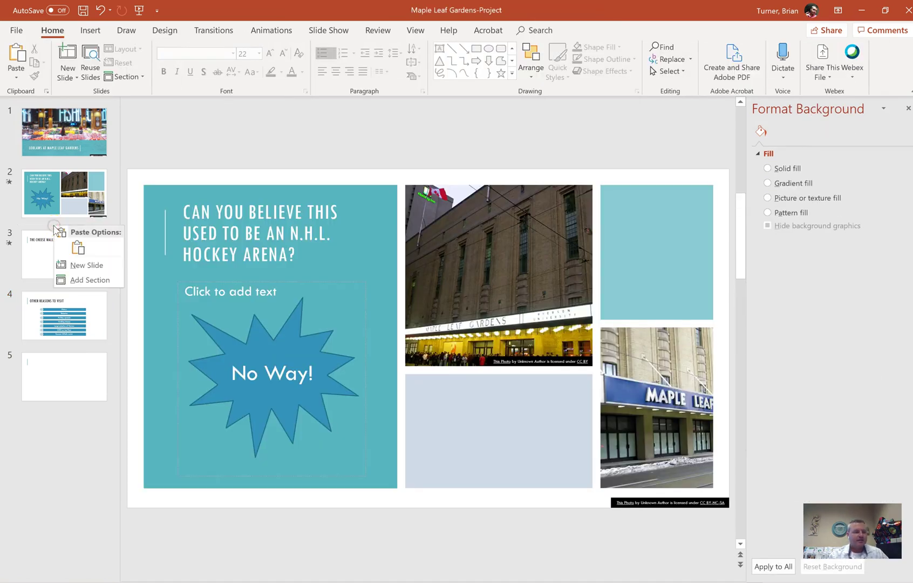
left_click(102, 280)
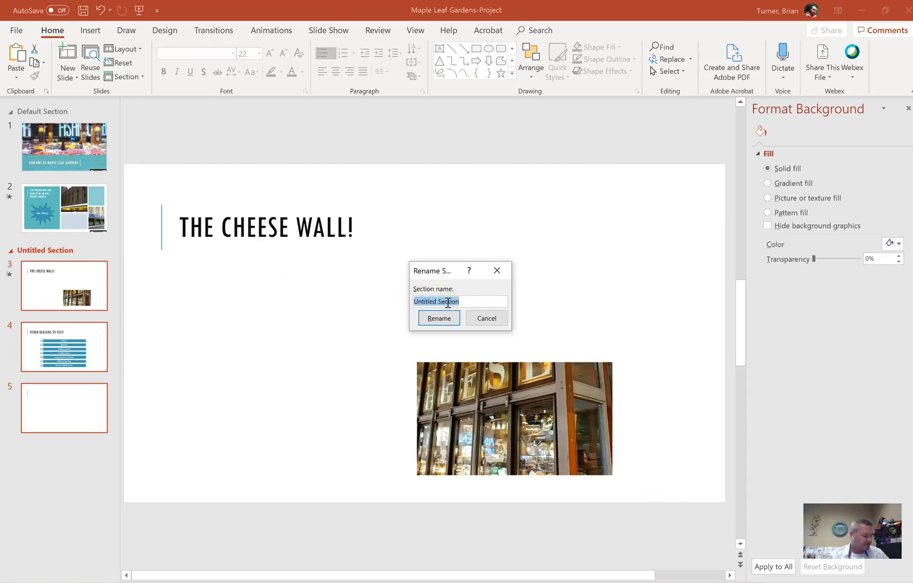
type("Gardens")
key("Return")
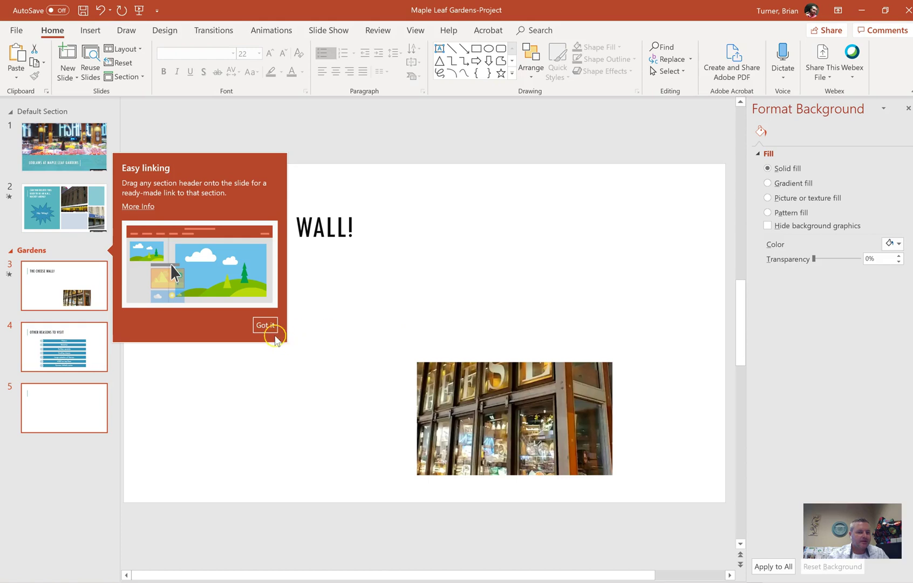
left_click(266, 325)
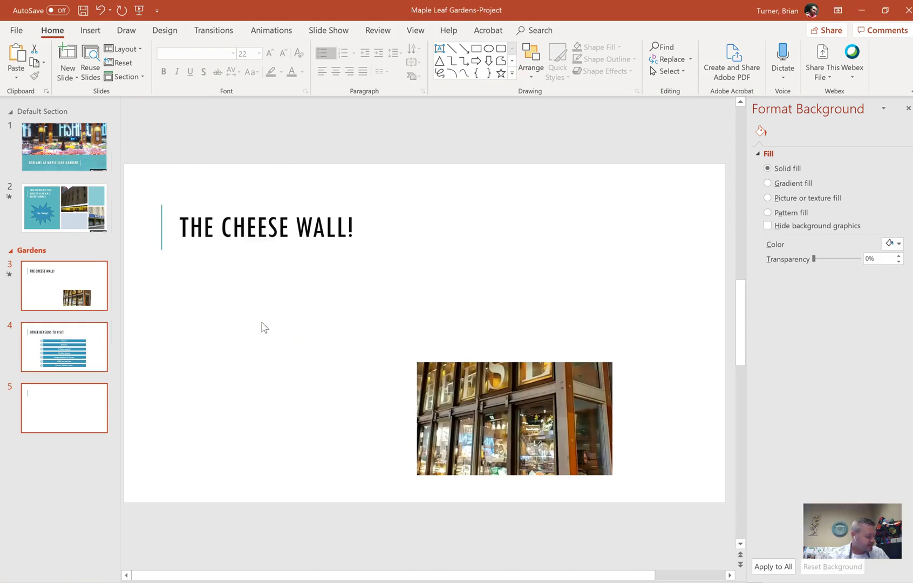
Return to slide 2, the hockey arena slide
left_click(260, 349)
left_click(178, 367)
left_click(87, 202)
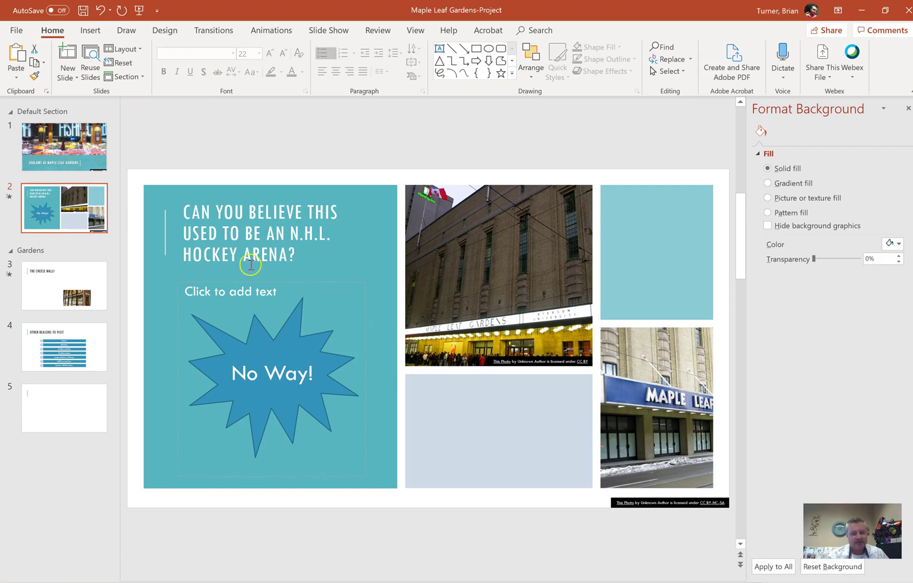
Open Format Picture for slide 2's Maple Leaf photo
left_click(680, 449)
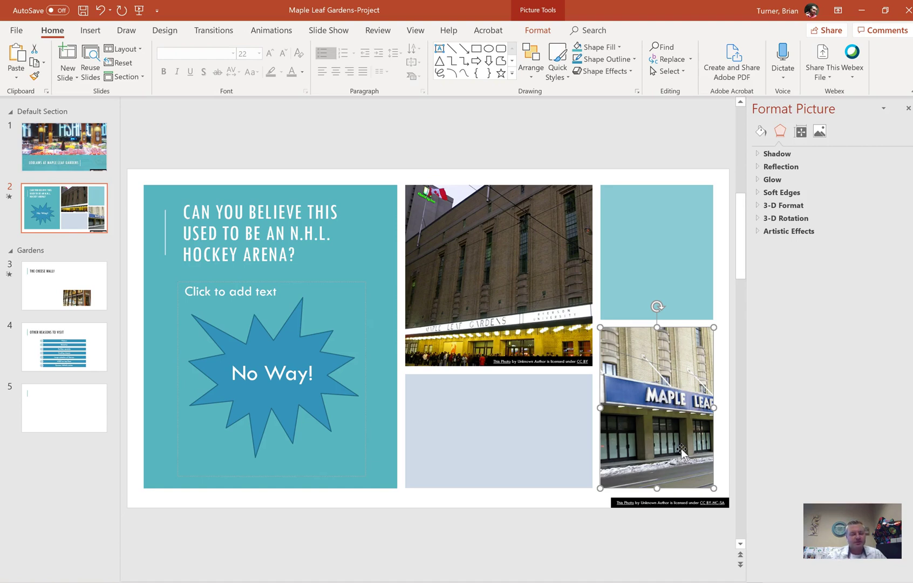
left_click(896, 108)
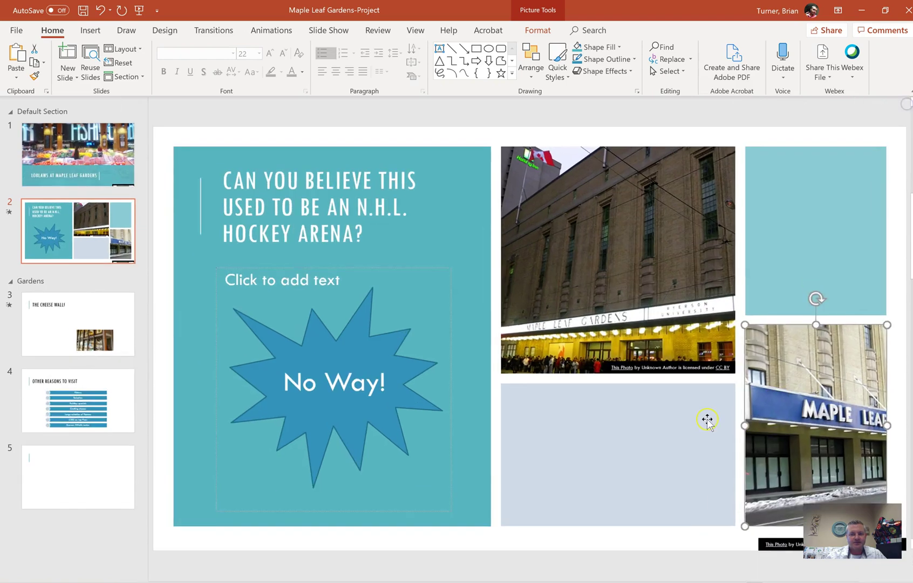
right_click(793, 384)
left_click(822, 358)
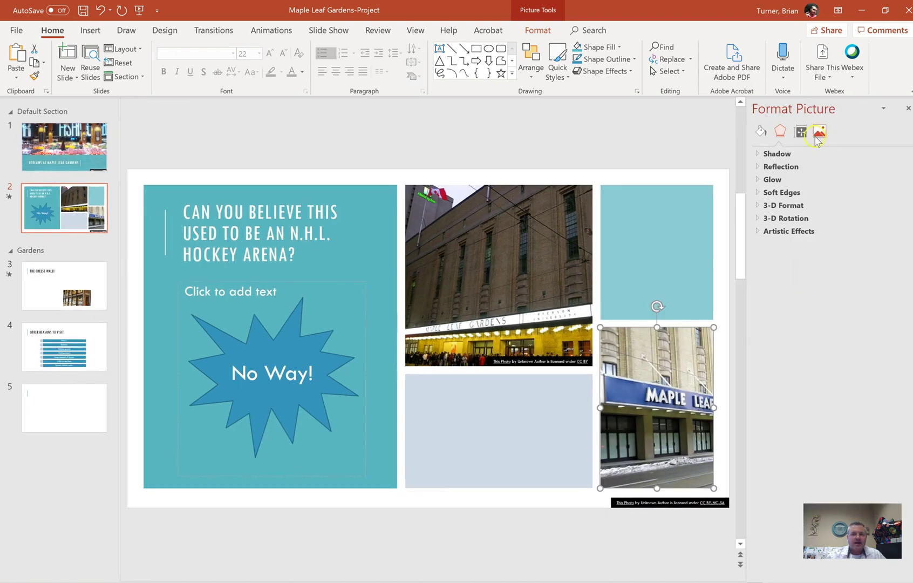
Show the photo's Size settings: 3.55" high by 2.5" wide
left_click(803, 133)
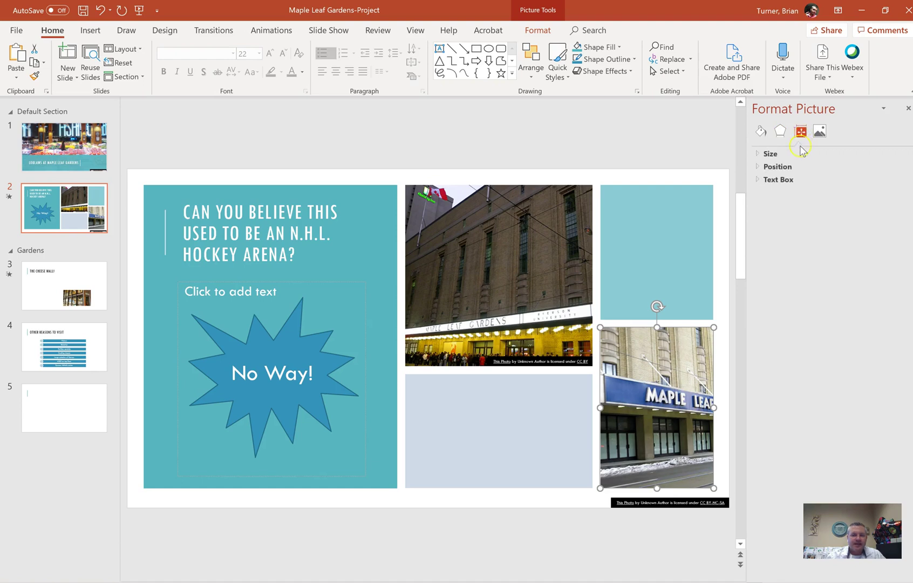
left_click(792, 181)
left_click(793, 182)
left_click(820, 133)
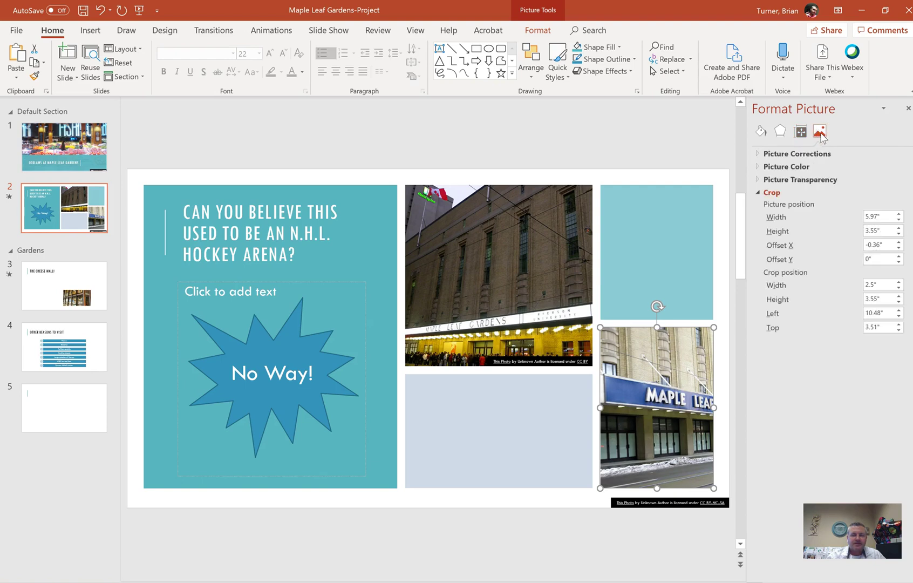
left_click(801, 132)
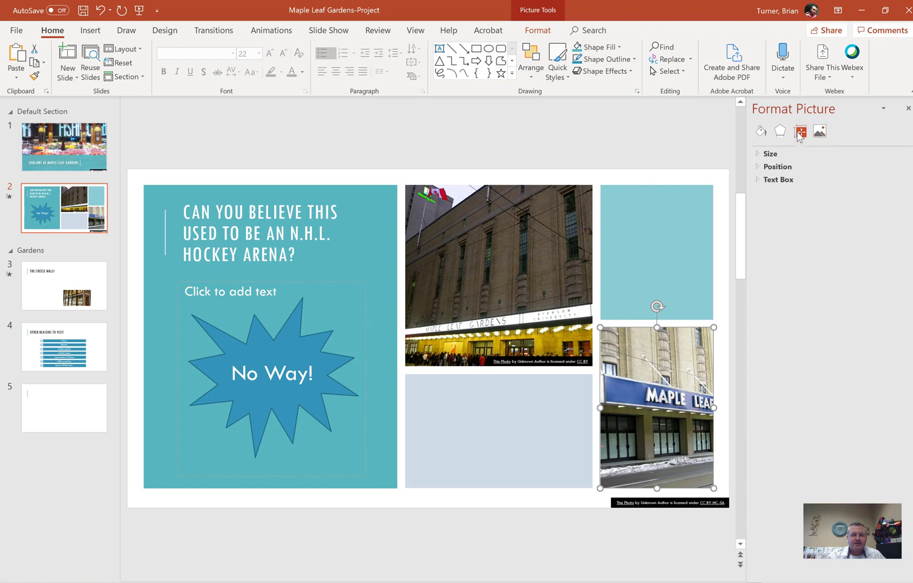
left_click(783, 168)
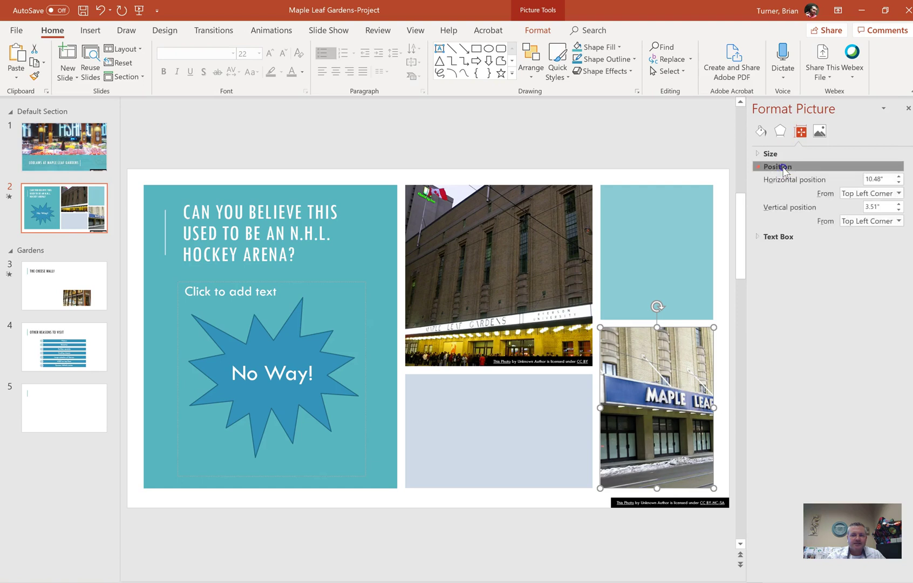
left_click(783, 167)
left_click(783, 180)
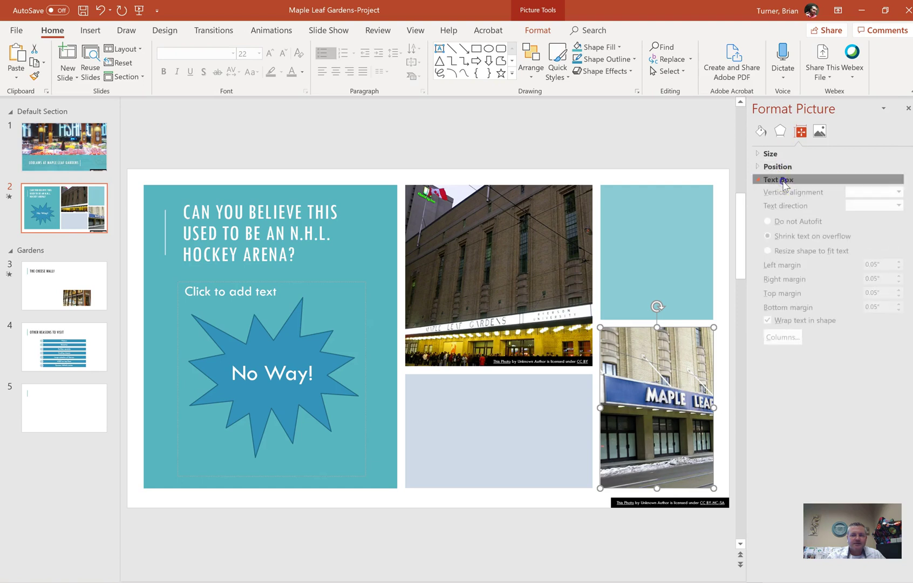
left_click(783, 180)
left_click(771, 153)
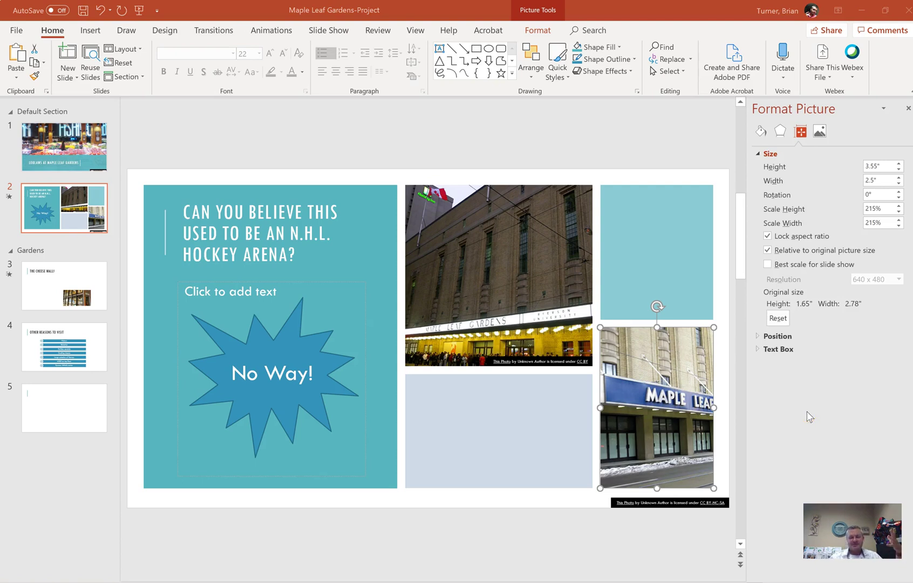
left_click(646, 412)
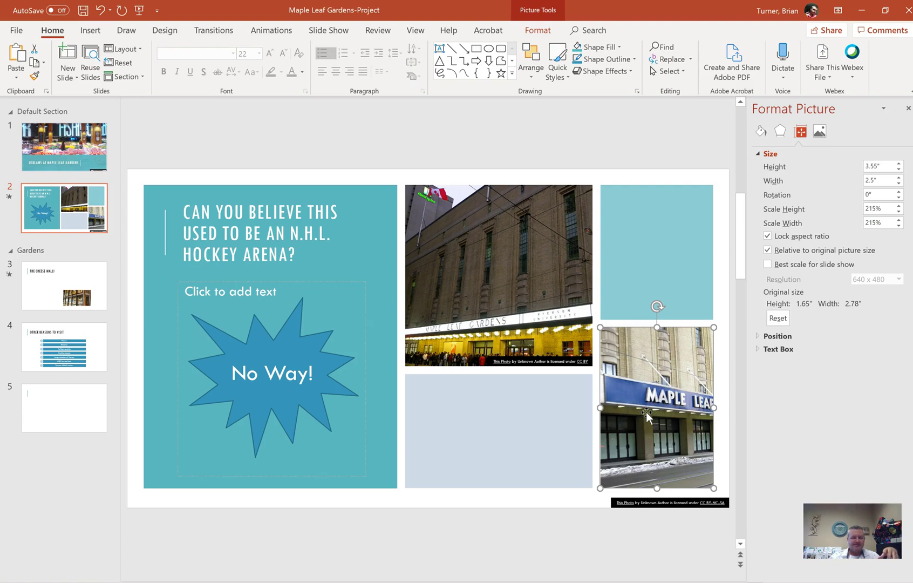
Generate alt text "A sign on the side of a building" for the photo and select it
right_click(647, 411)
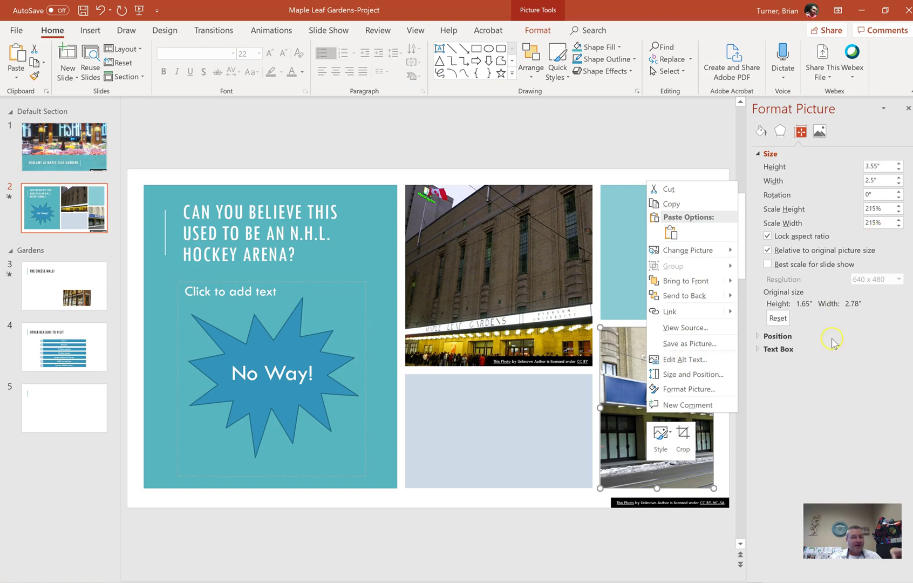
left_click(710, 362)
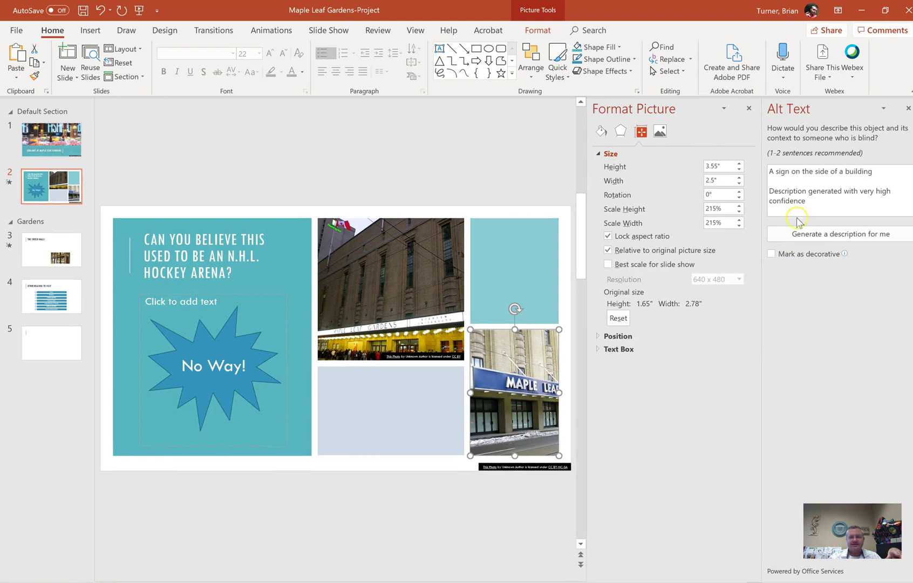
left_click(827, 210)
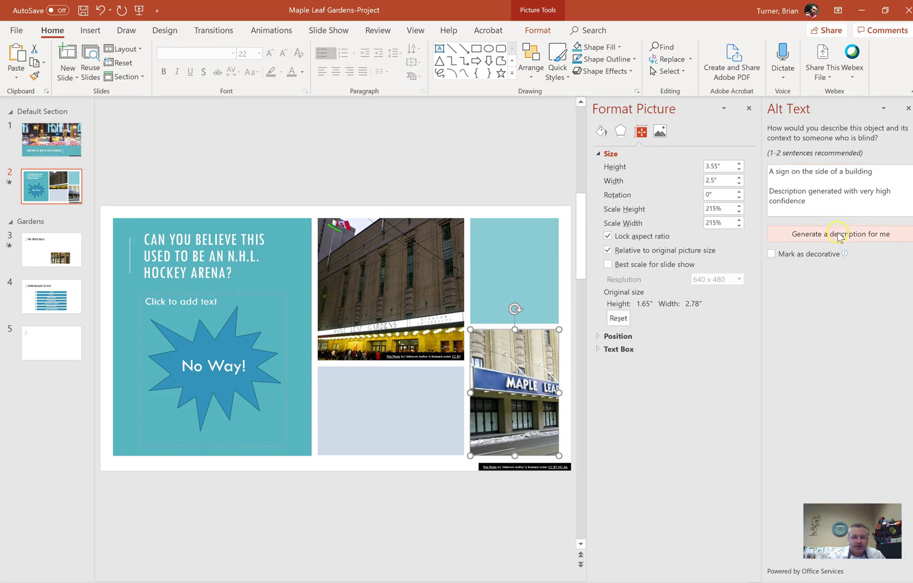
left_click(847, 238)
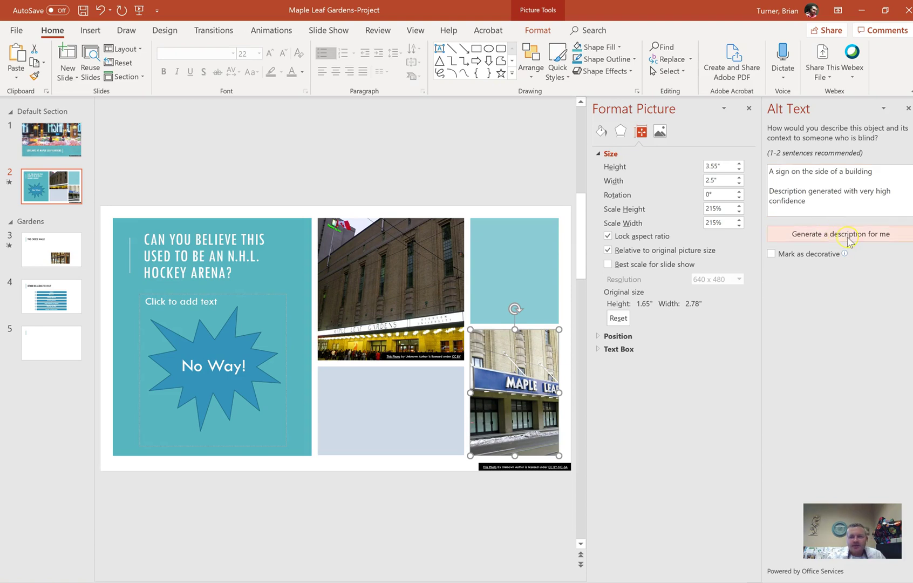
left_click(821, 204)
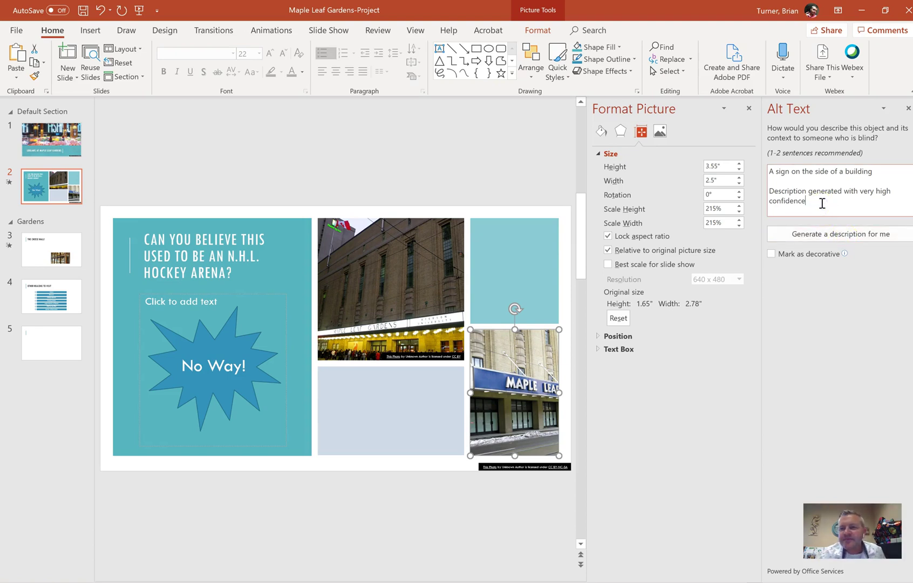
left_click(821, 203)
key("ctrl+a")
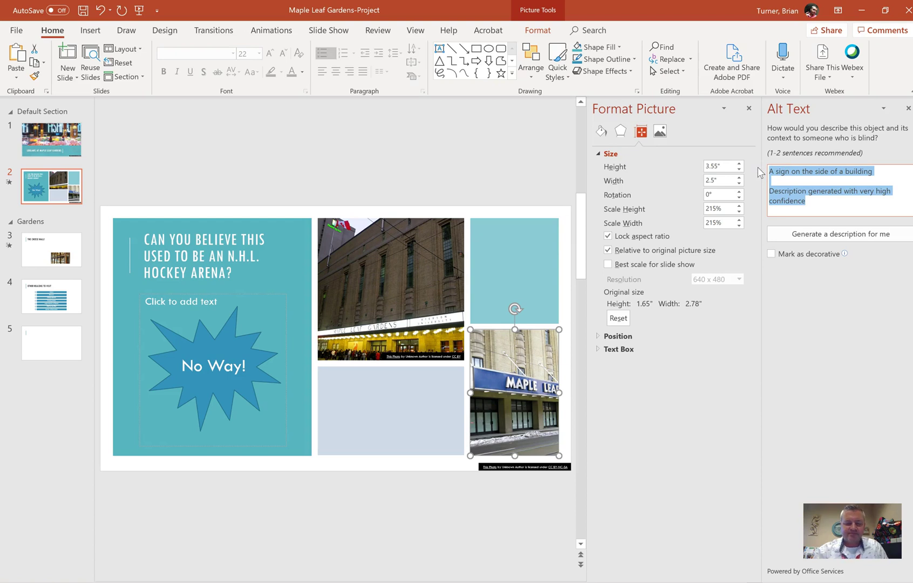
Type 'Maple Leaf' as the photo's alt text description, replacing the generated text
type("Maple ")
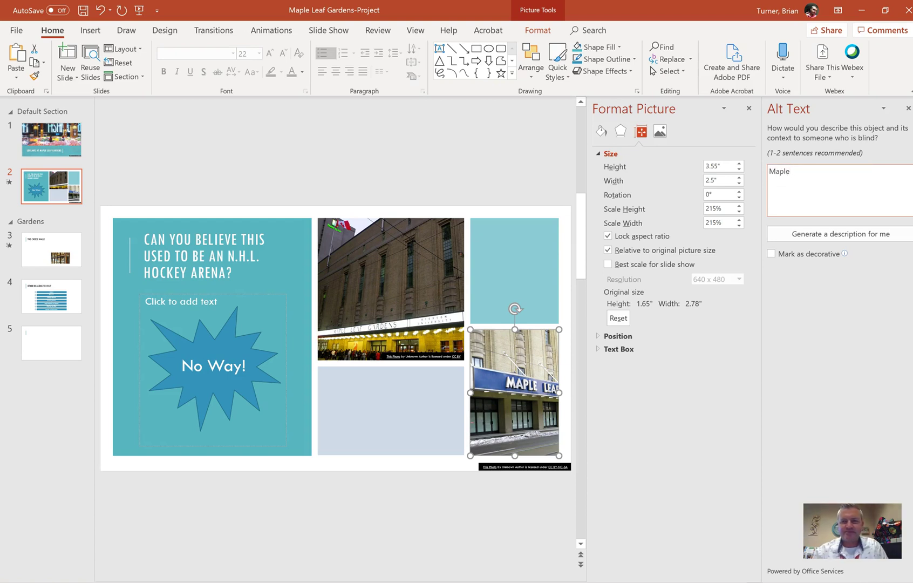
type("Leaf")
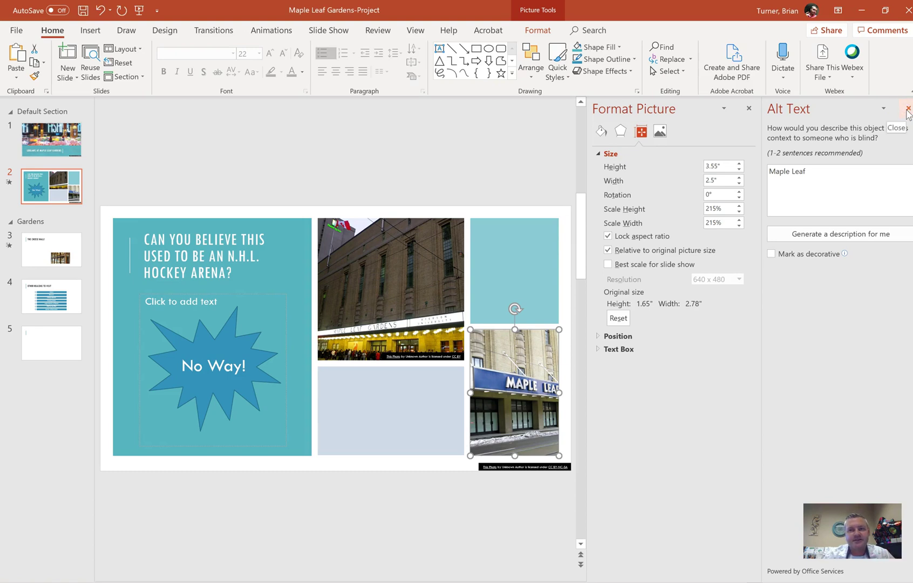
Close the alt text and picture panes and bring up Format Shape for the 'No Way!' starburst
left_click(908, 110)
left_click(908, 110)
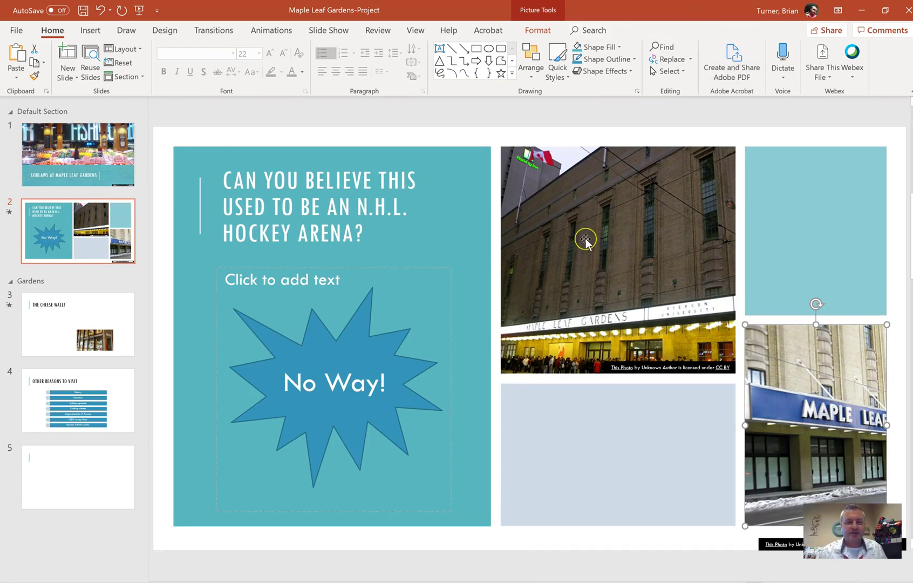
right_click(380, 341)
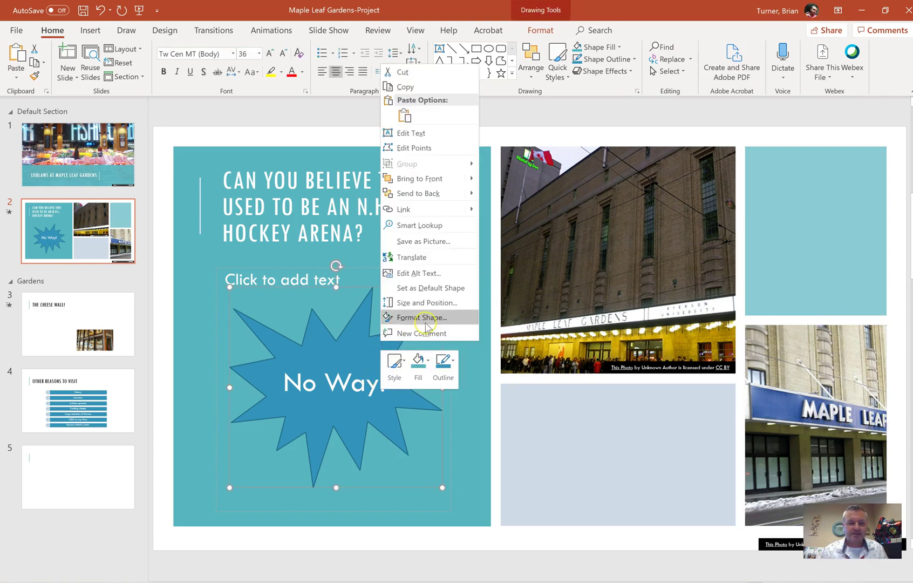
left_click(425, 323)
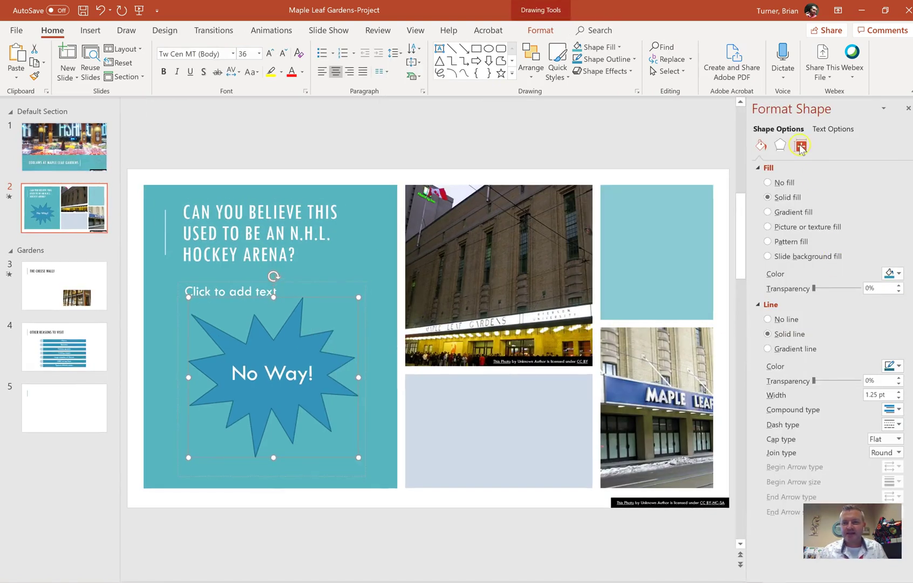
Review the starburst's size, text box, text effects, and fill and line options
left_click(801, 146)
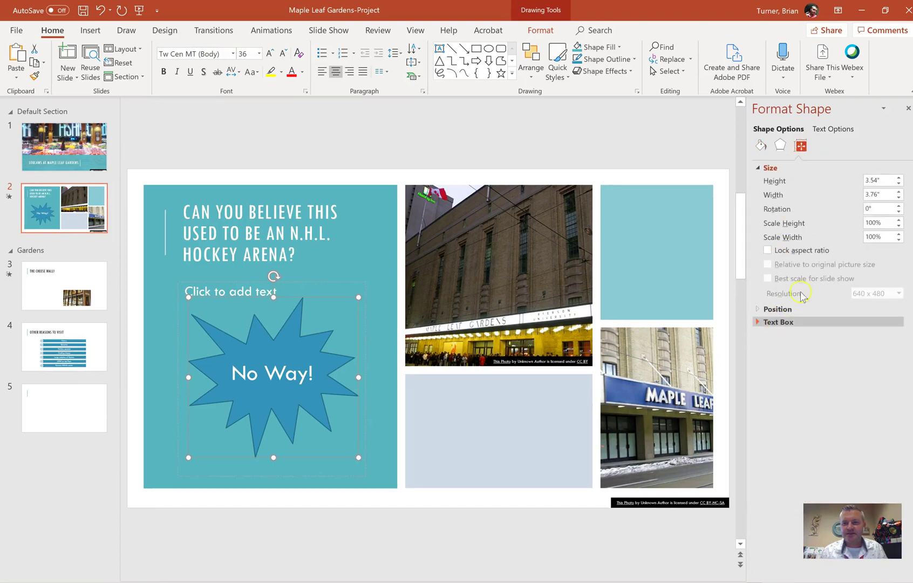
left_click(780, 168)
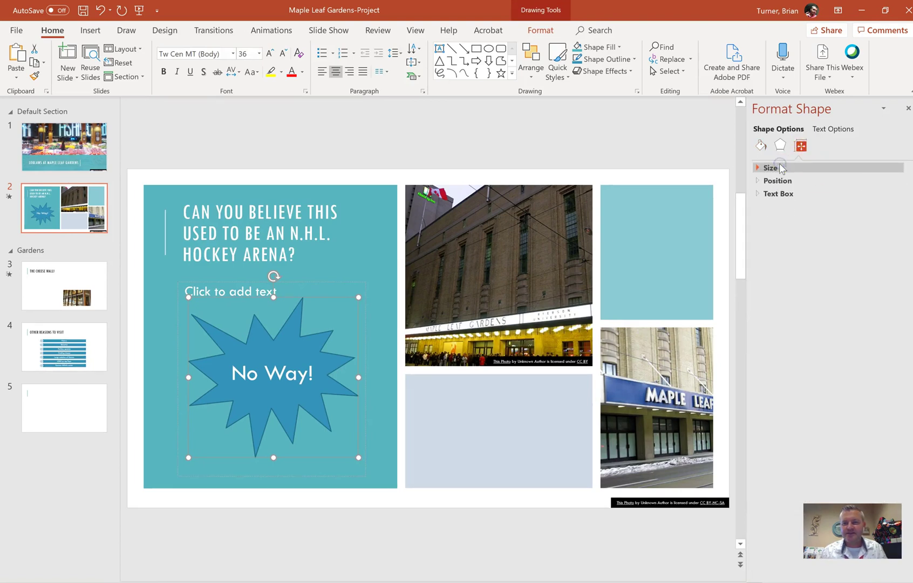
left_click(836, 134)
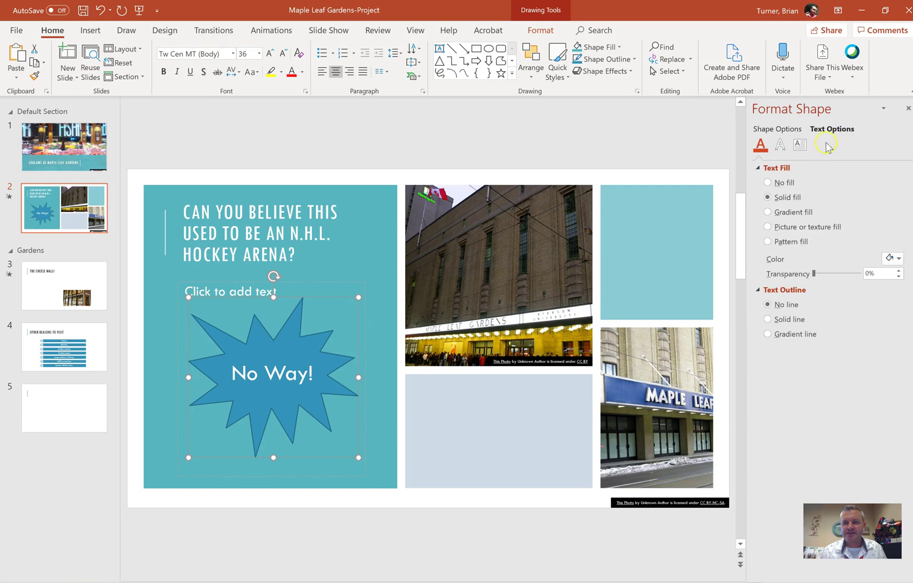
left_click(802, 147)
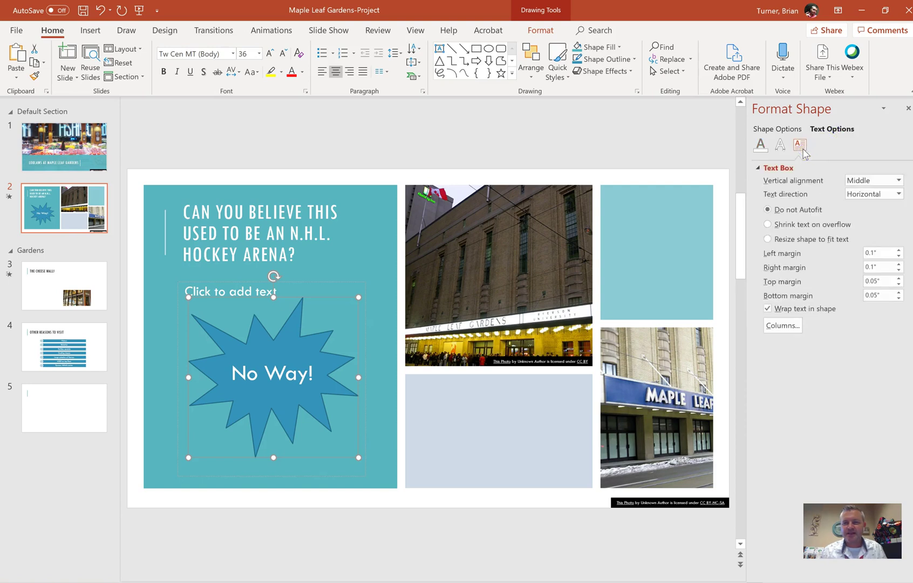
left_click(781, 146)
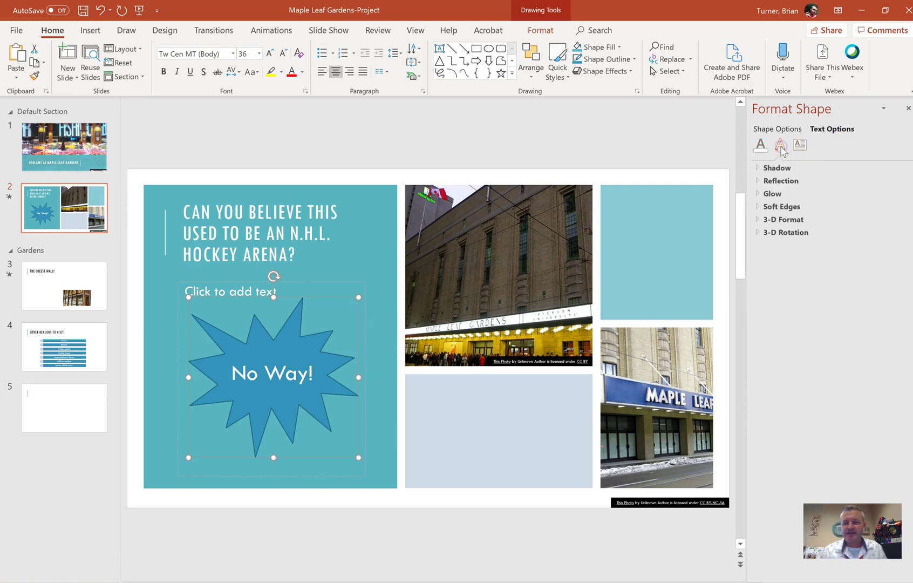
left_click(759, 147)
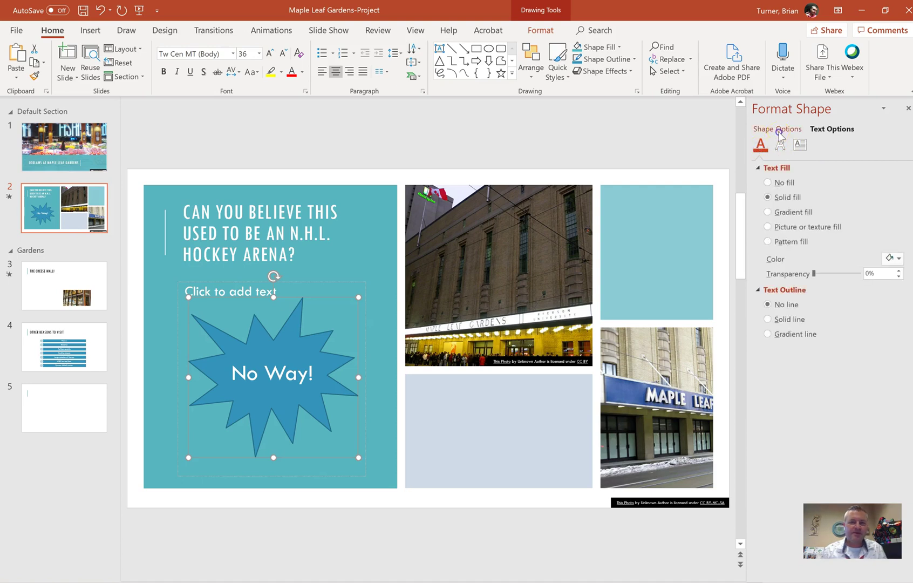
left_click(778, 130)
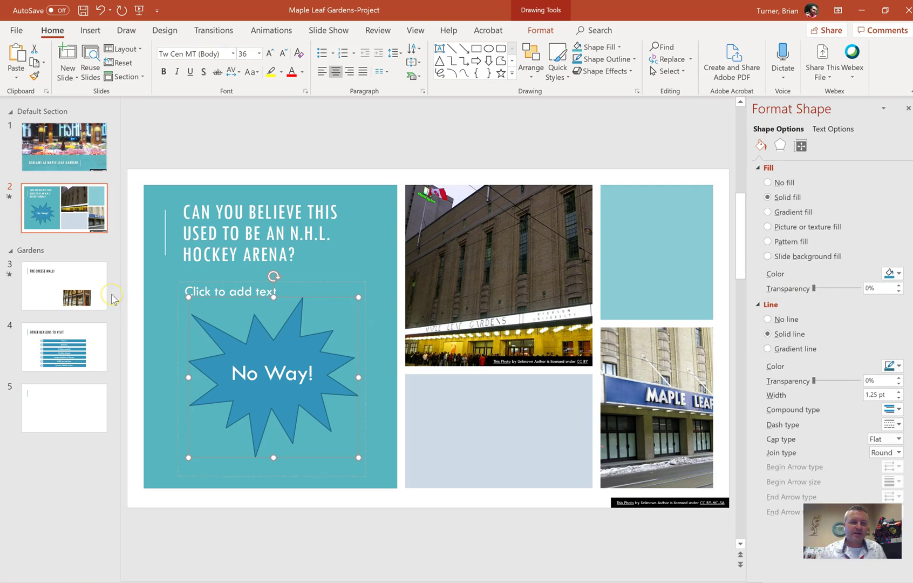
Close the Format Shape pane so slide 2 shows in full
right_click(320, 336)
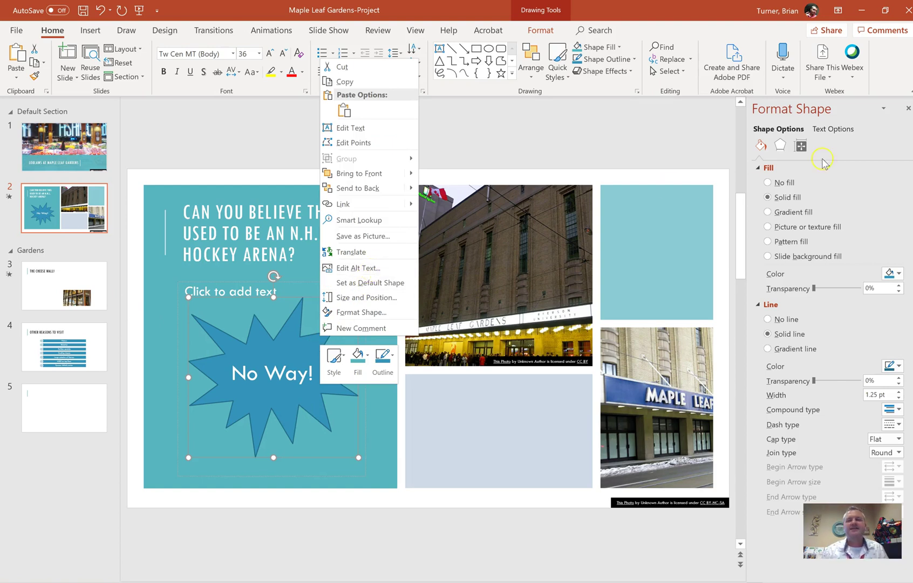
left_click(907, 111)
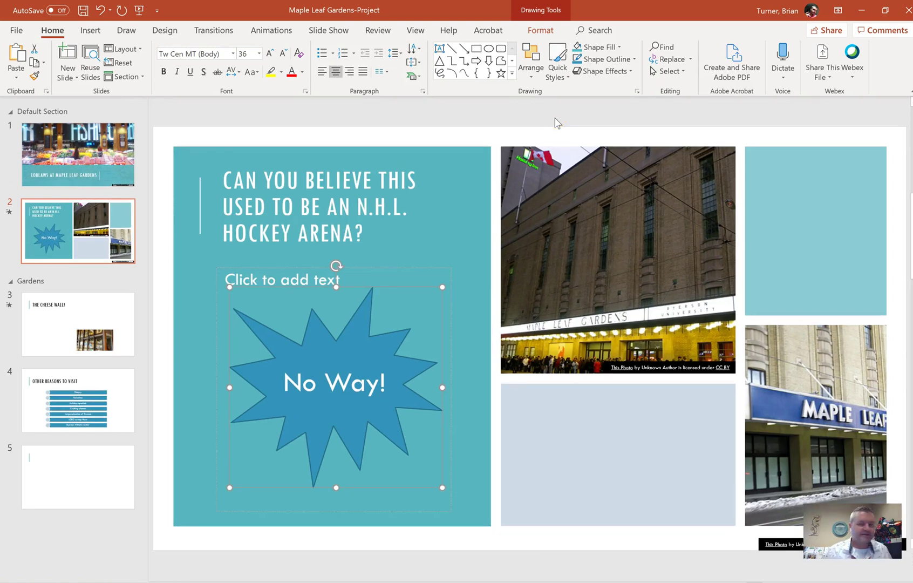
left_click(386, 275)
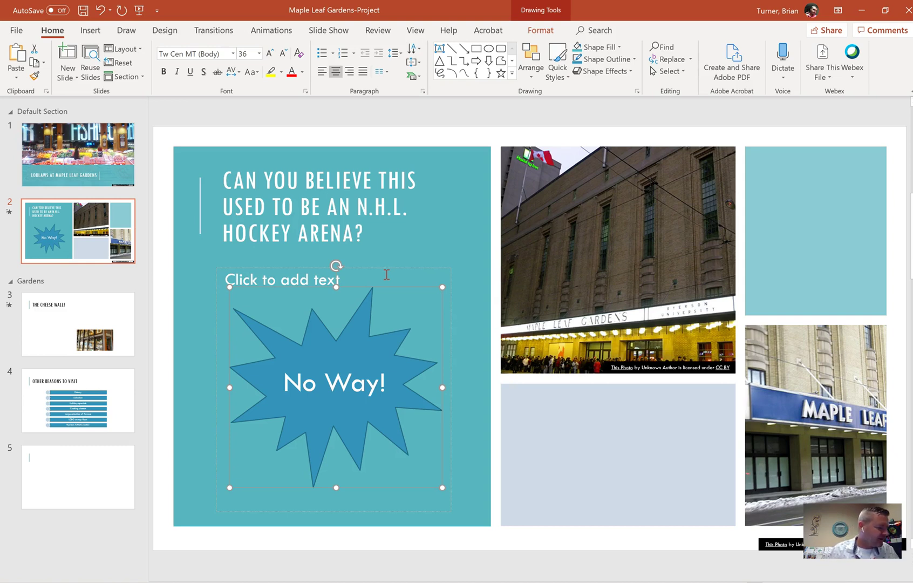
On slide 5, insert a Vertical Box List SmartArt from the List category
left_click(91, 486)
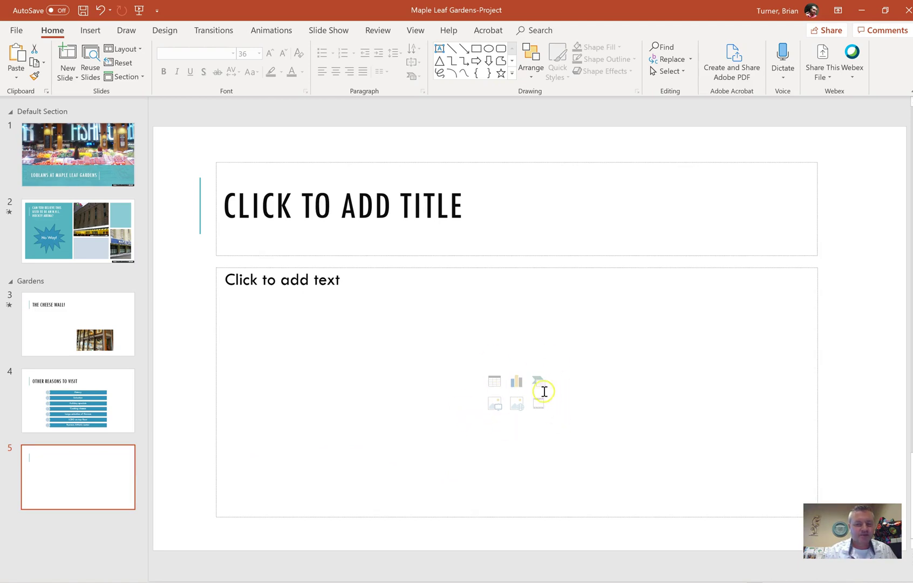
left_click(540, 383)
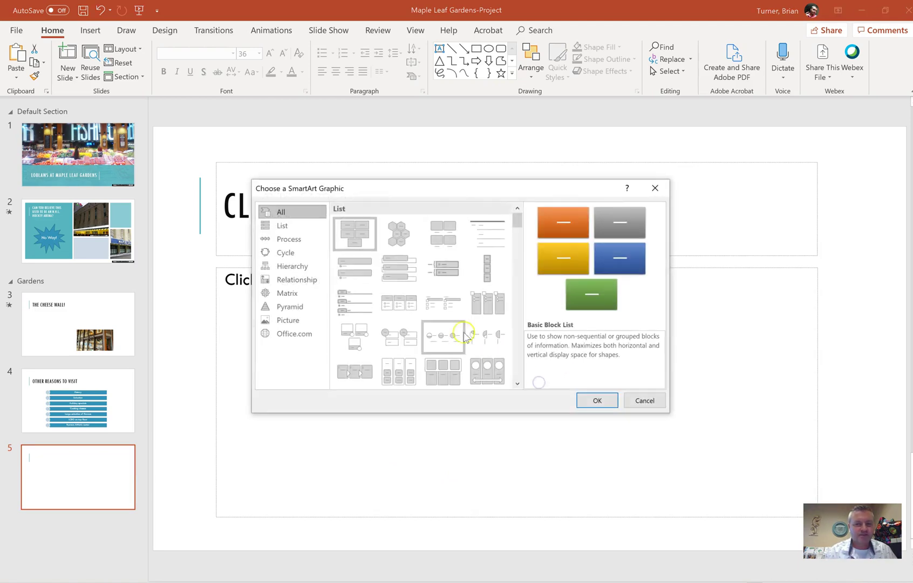
left_click(298, 230)
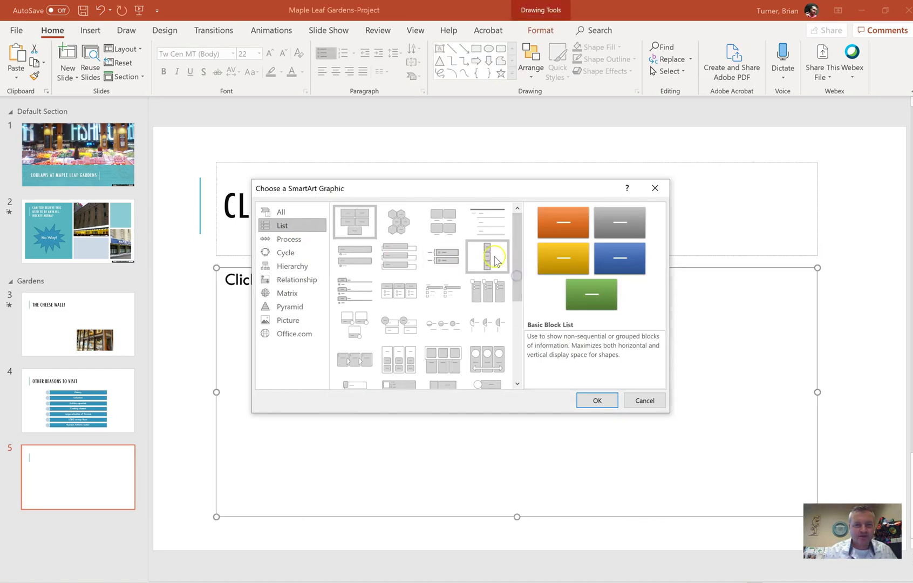
left_click(435, 254)
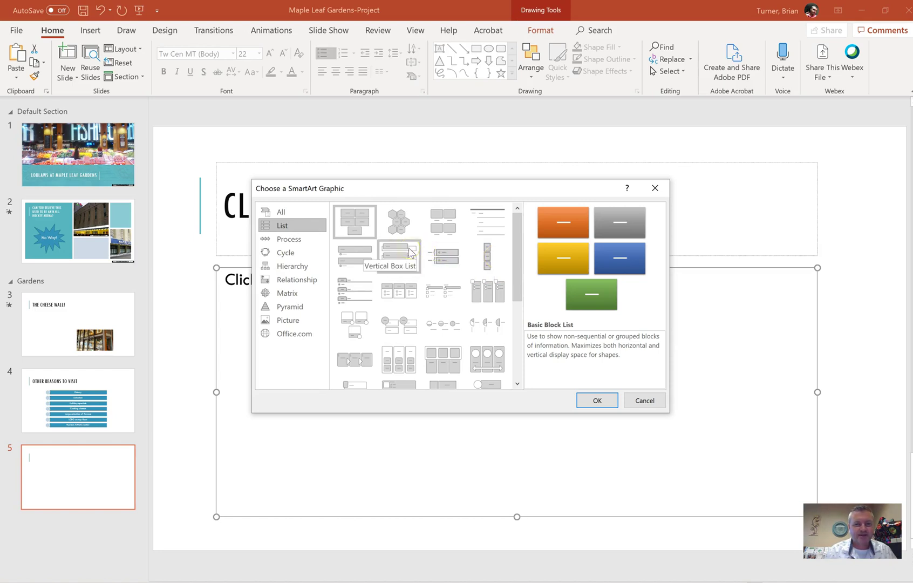
left_click(410, 253)
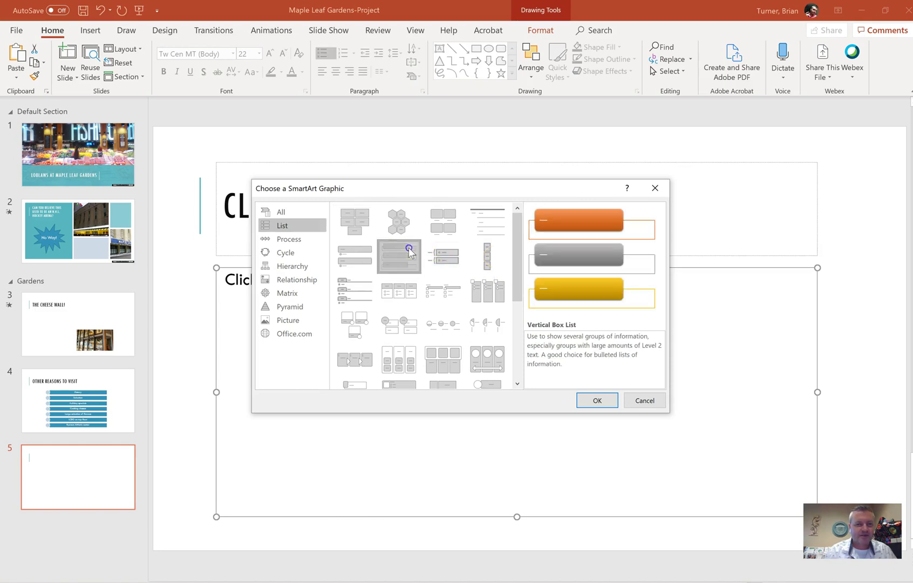
left_click(598, 400)
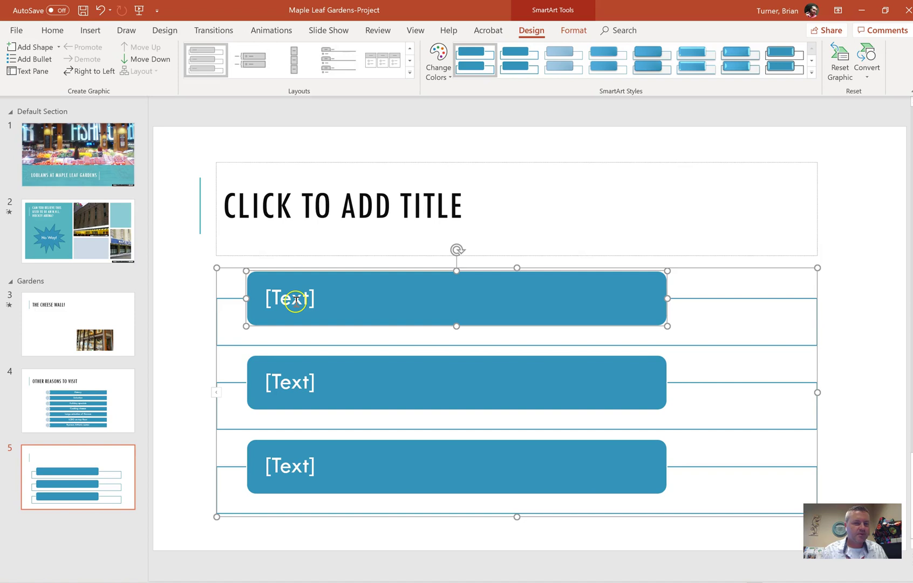
Enter Learn, Play and Socialize into the three SmartArt boxes via the text pane
left_click(216, 394)
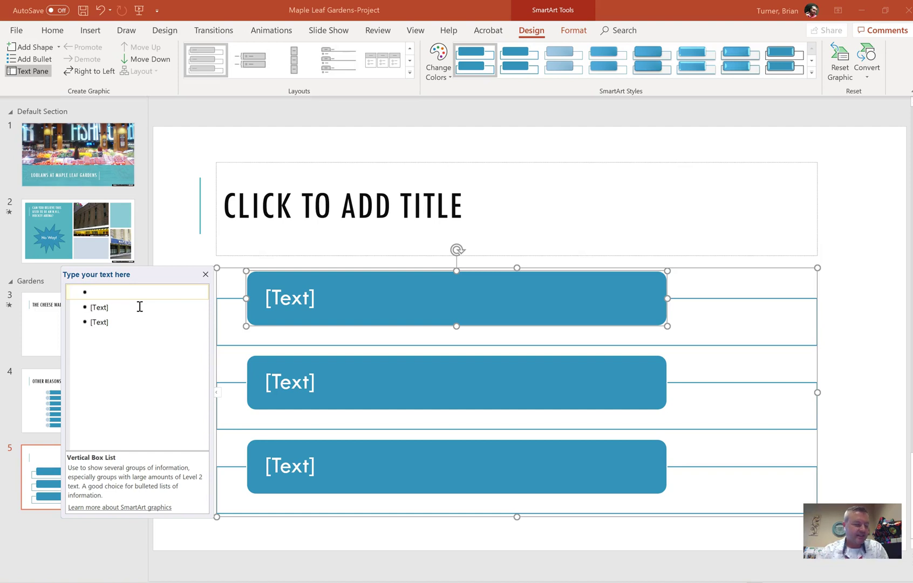
type("Learn")
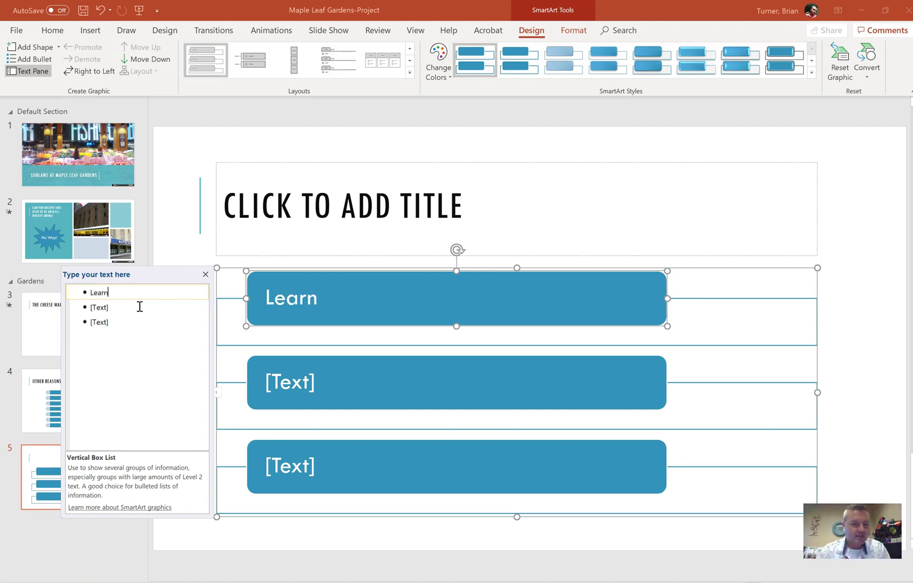
left_click(139, 307)
type("Play")
key("Return")
type("Social")
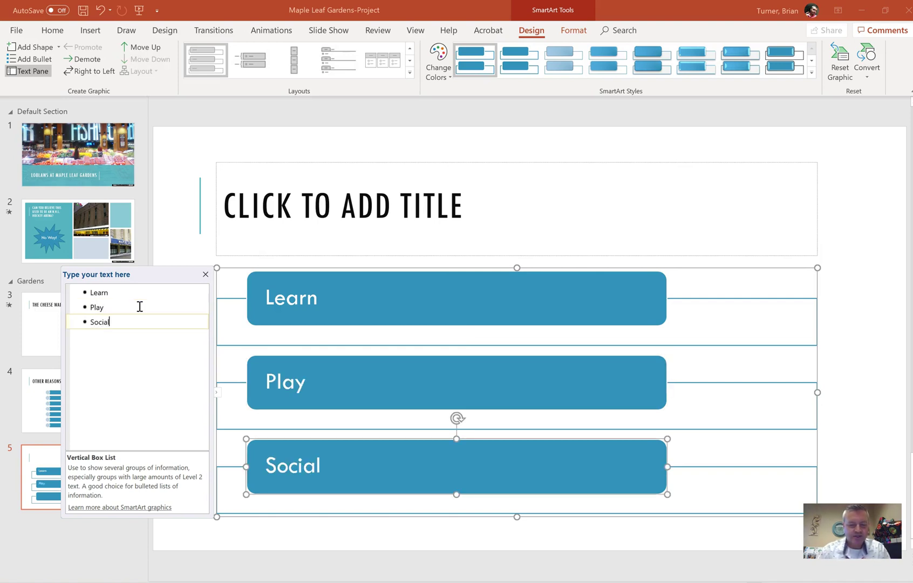
type("ize")
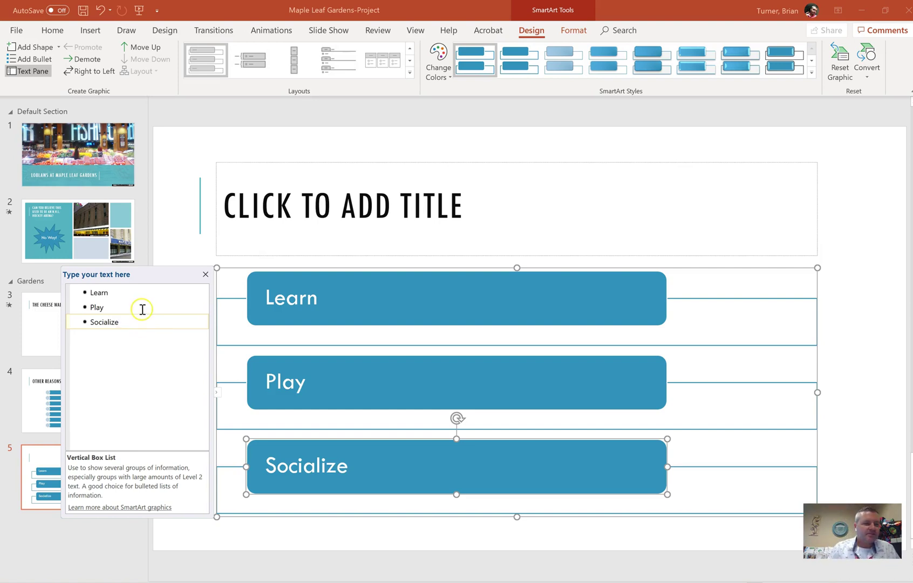
left_click(142, 309)
left_click(148, 321)
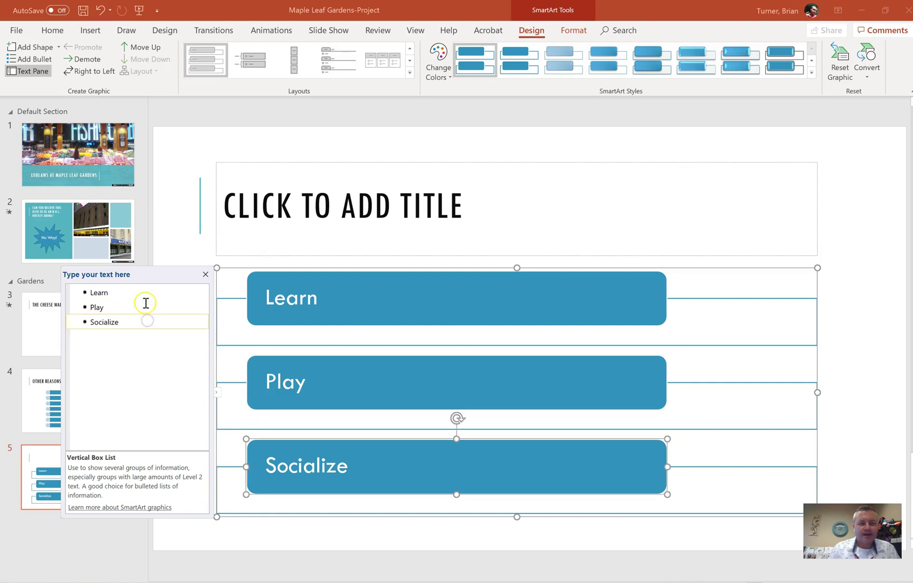
left_click(149, 295)
left_click(140, 307)
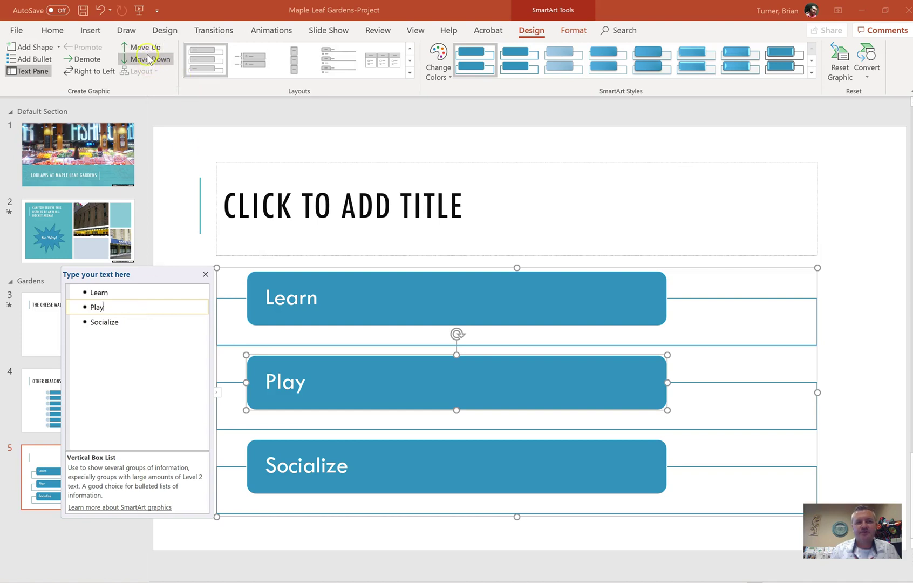
left_click(145, 326)
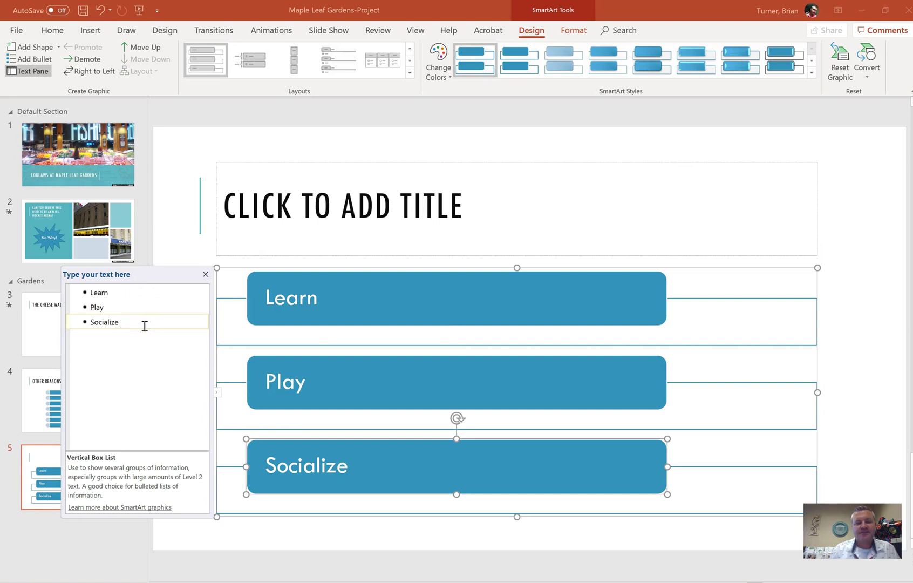
left_click(145, 47)
left_click(145, 49)
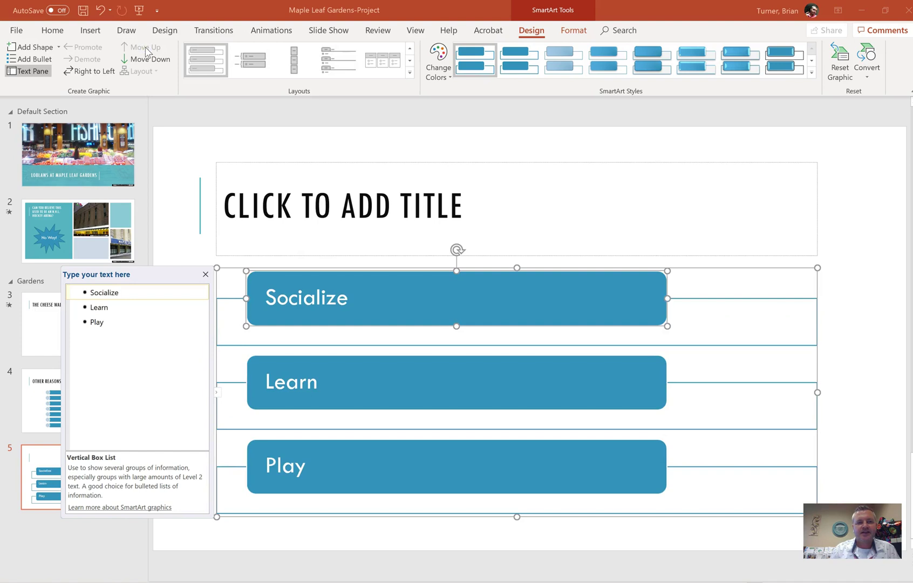
left_click(142, 62)
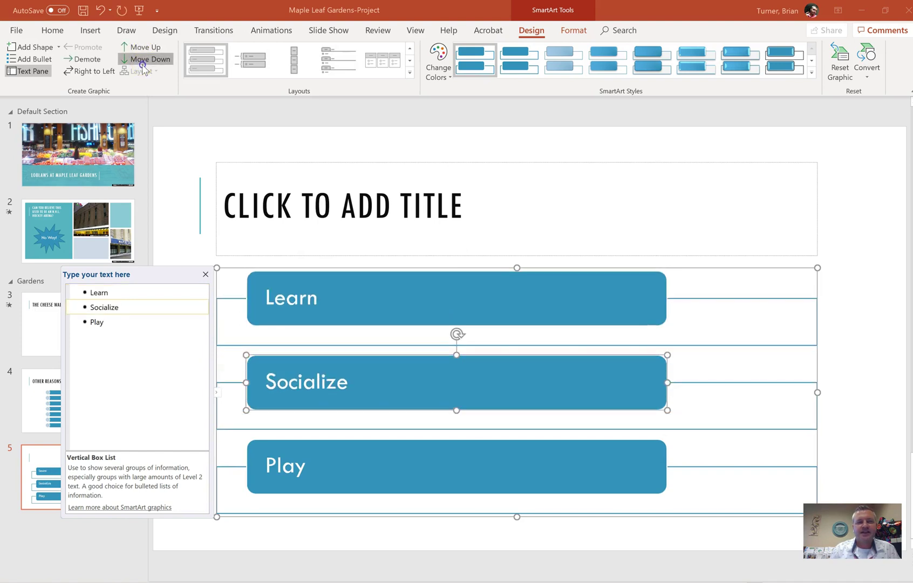
left_click(144, 60)
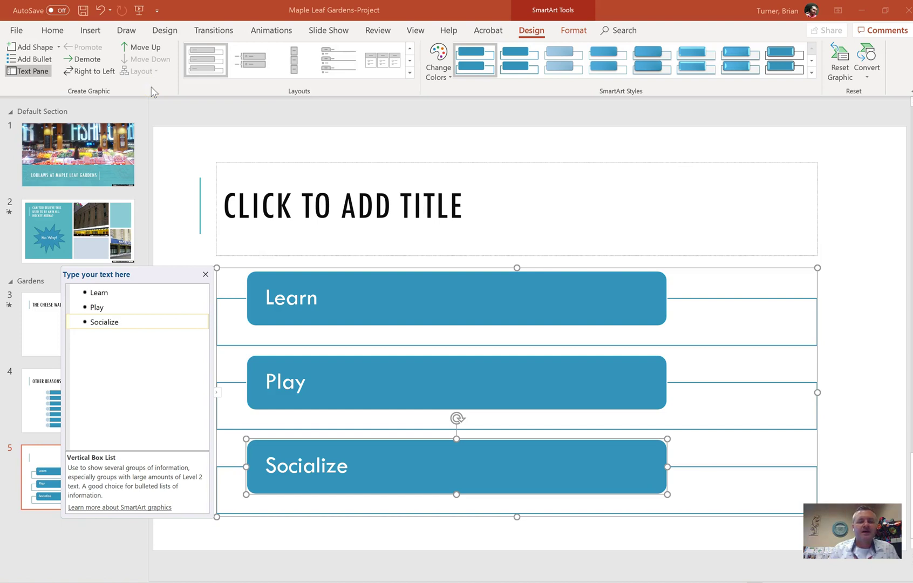
left_click(101, 76)
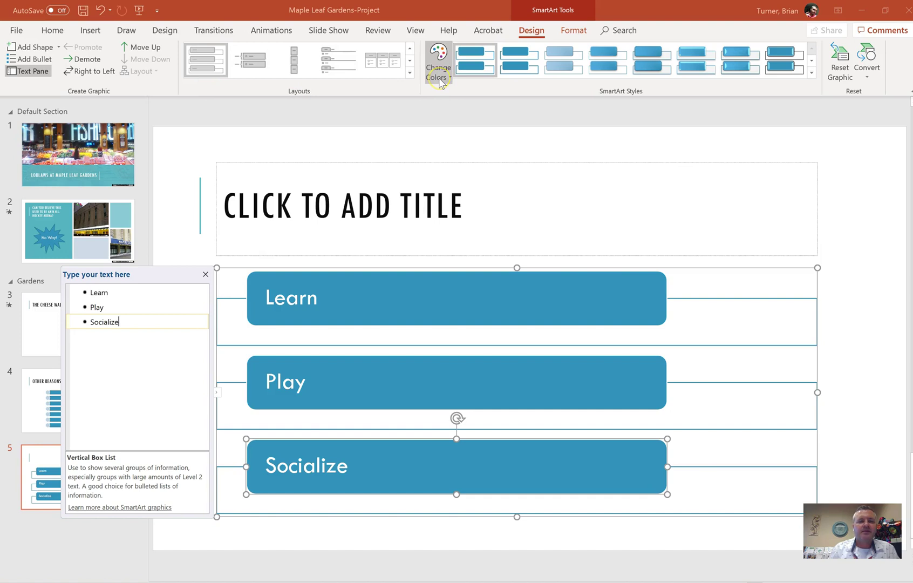
Close the SmartArt text pane and preview the colour schemes without changing them
left_click(206, 274)
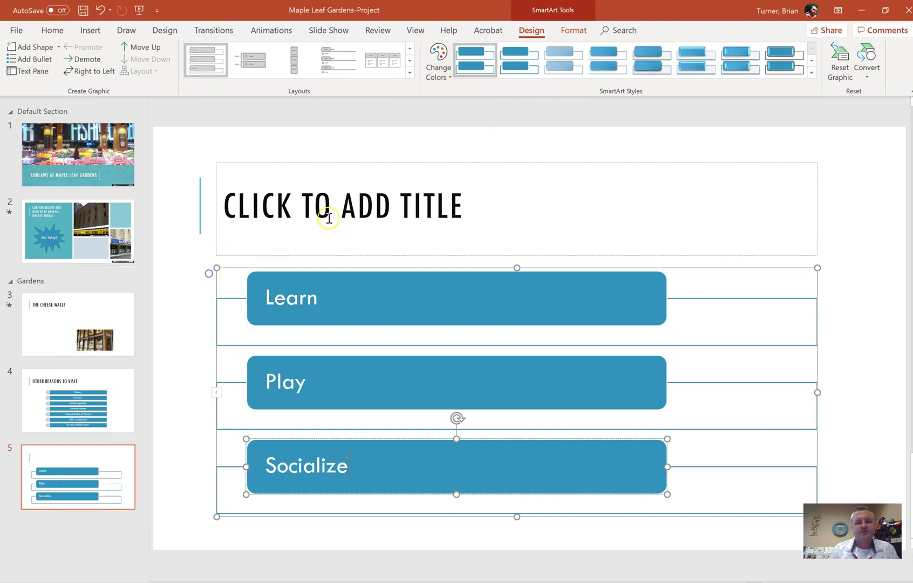
left_click(443, 81)
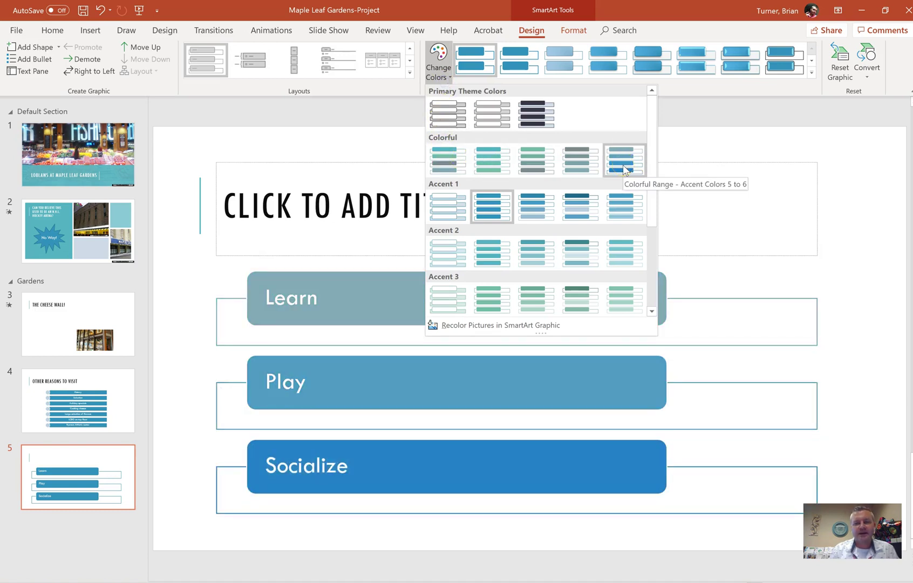
left_click(693, 135)
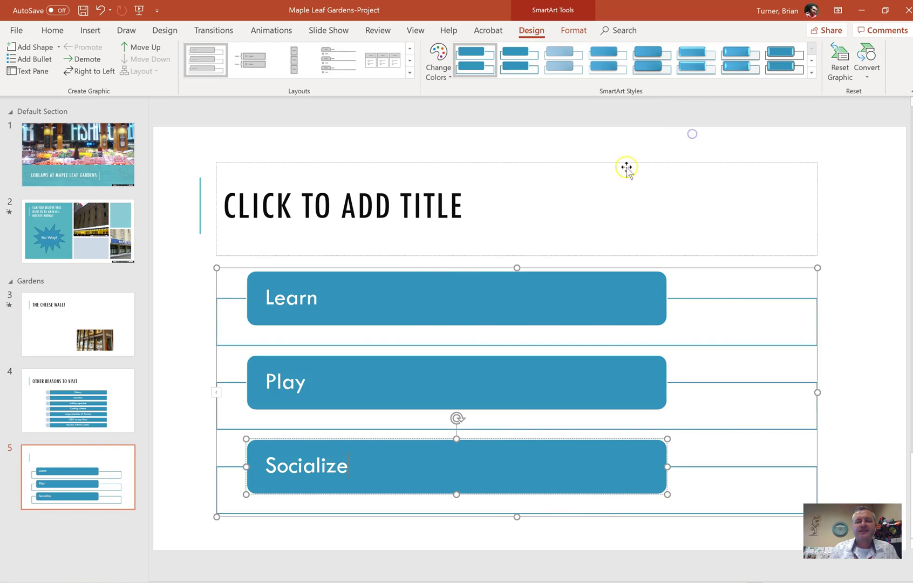
Select the whole Learn, Play, Socialize graphic and show its shape Format options
left_click(686, 268)
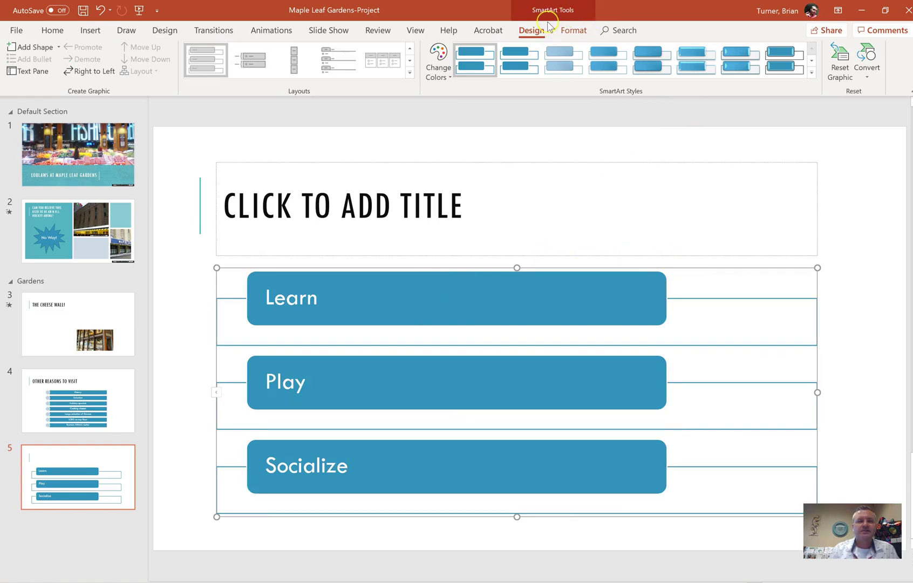
left_click(573, 34)
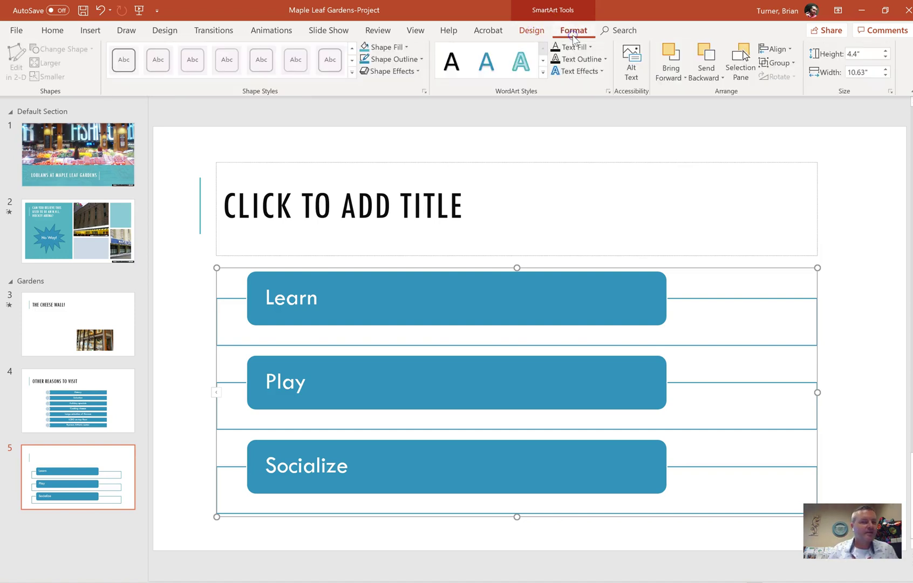
left_click(534, 33)
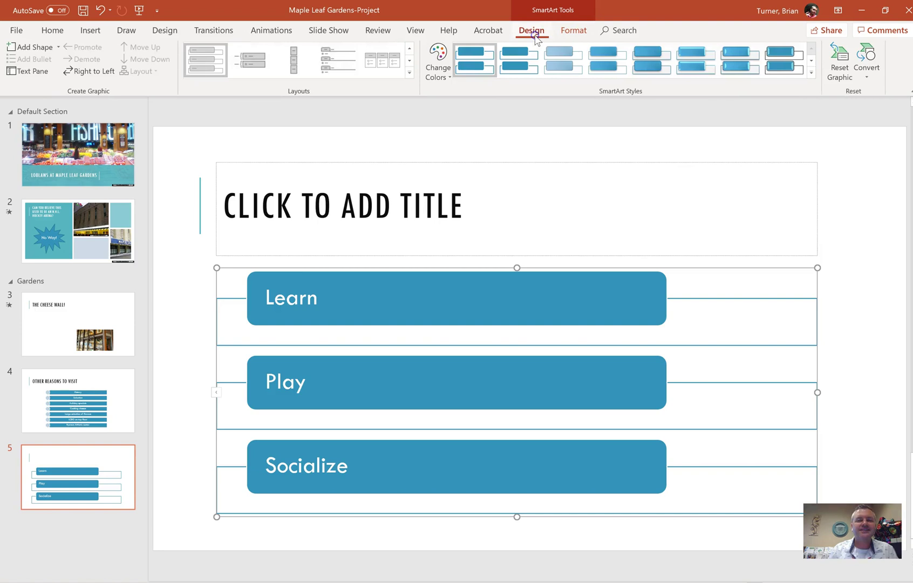
left_click(569, 34)
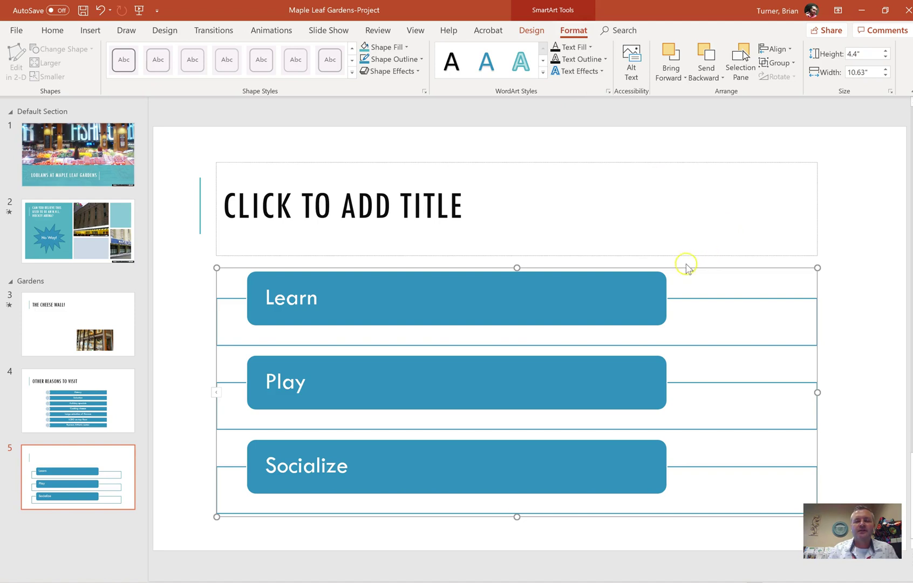
left_click(608, 298)
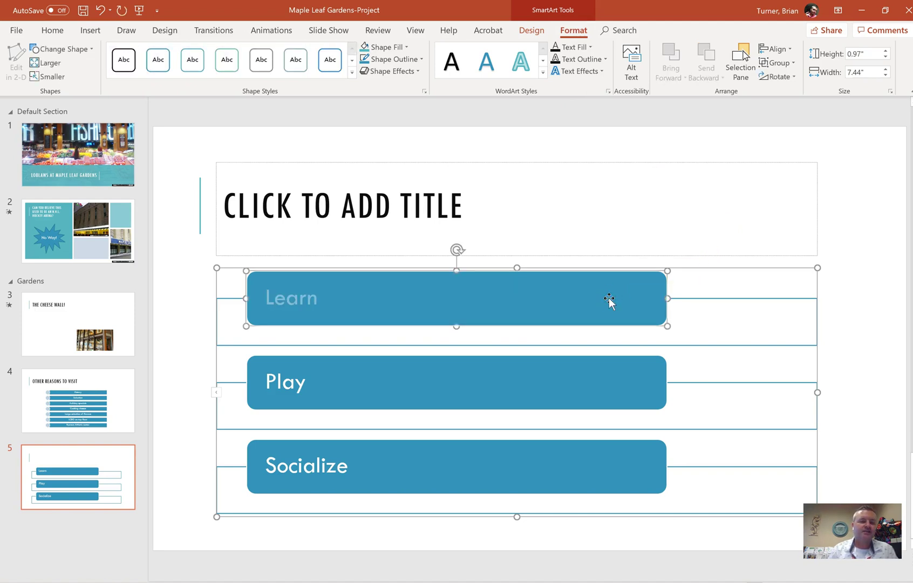
left_click(565, 388)
left_click(502, 454)
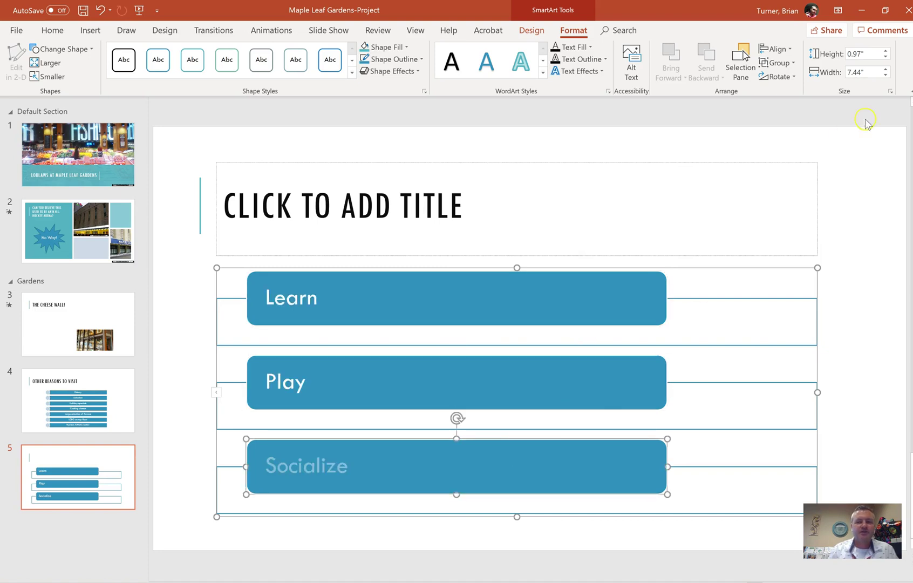
left_click(885, 75)
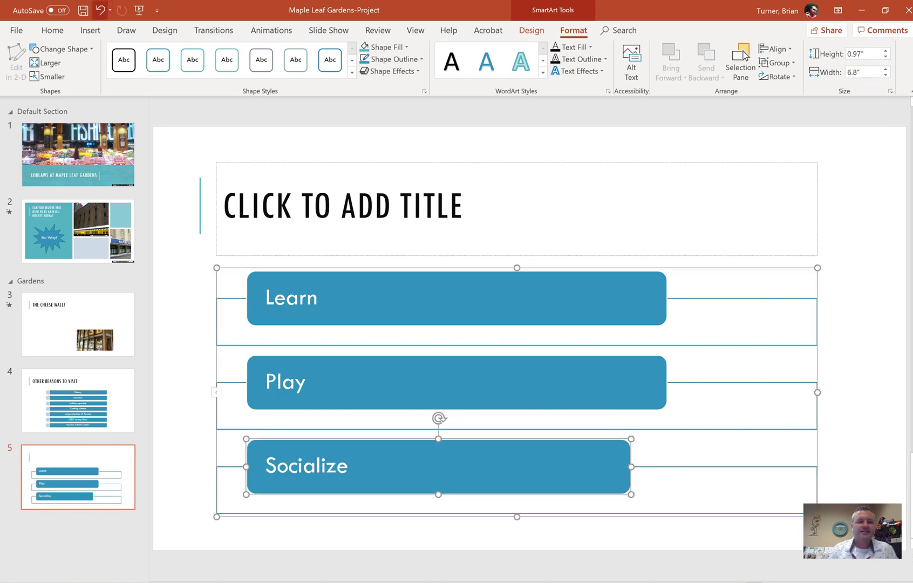
left_click(101, 10)
left_click(101, 10)
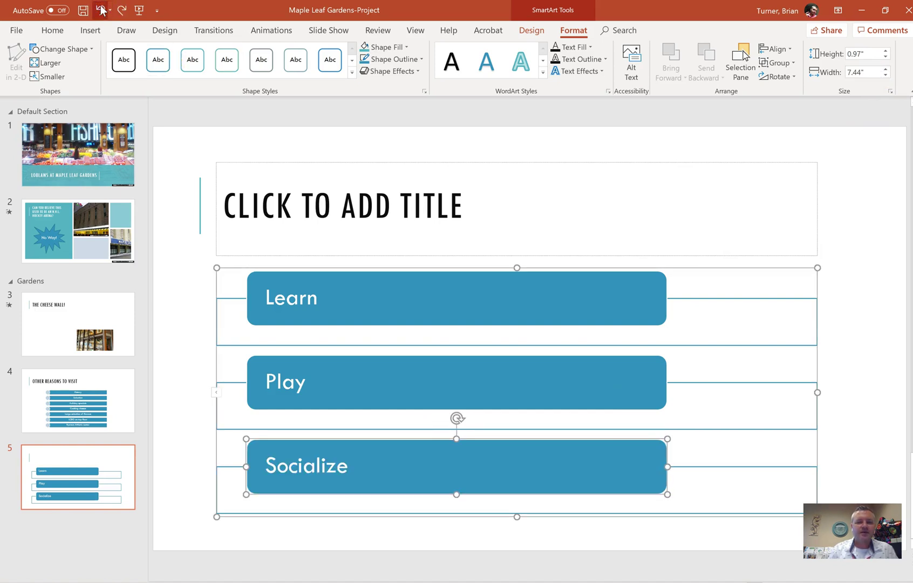
left_click(721, 267)
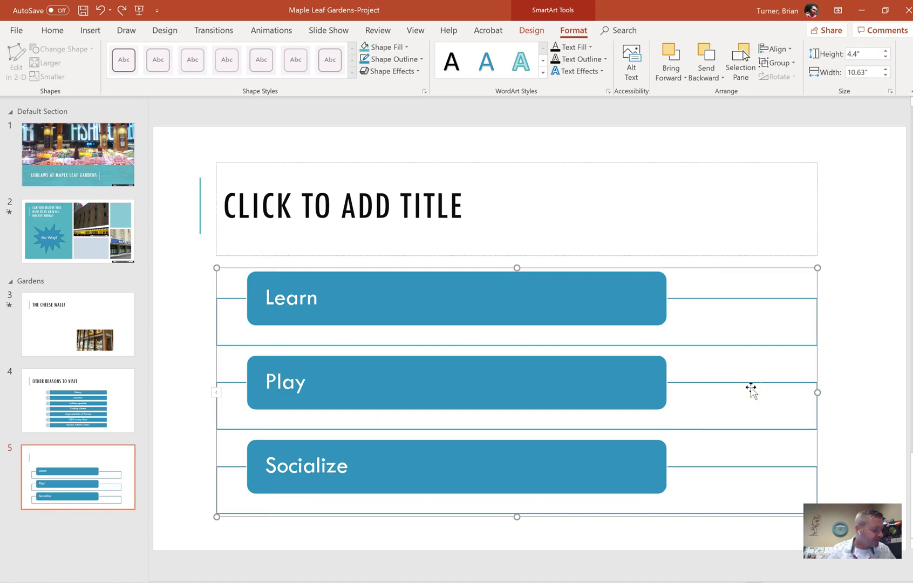
Go to slide 4 'Other Reasons to Visit' and show the Insert 3D Models choices
left_click(235, 455)
left_click(90, 380)
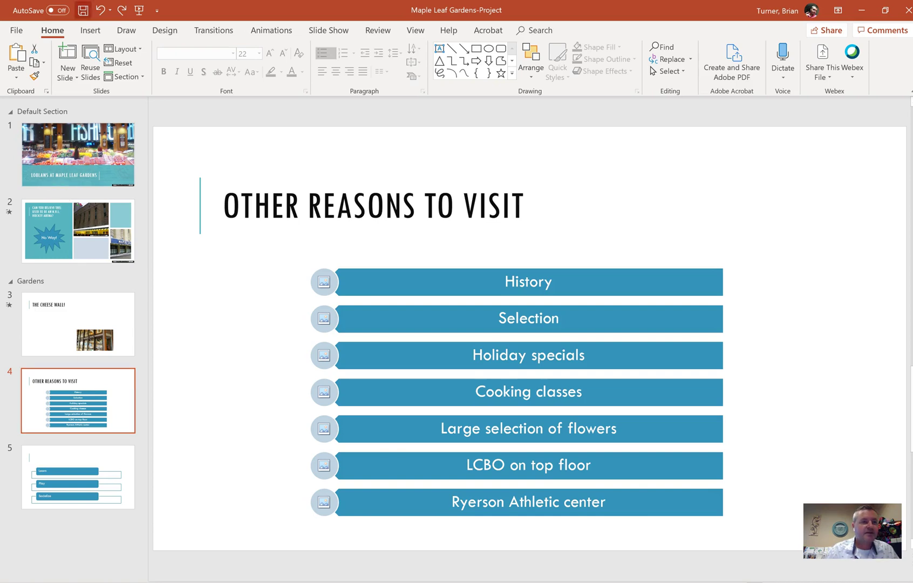
left_click(88, 31)
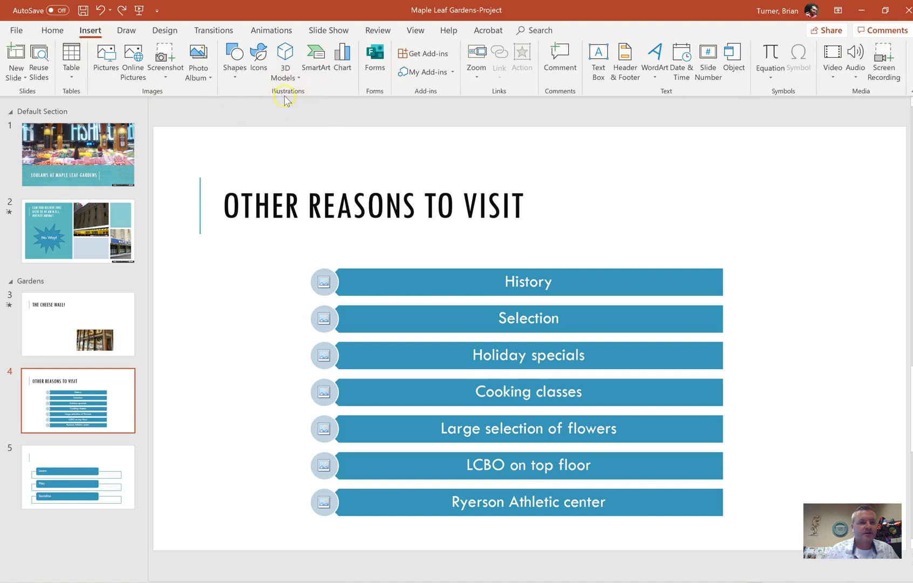
left_click(292, 74)
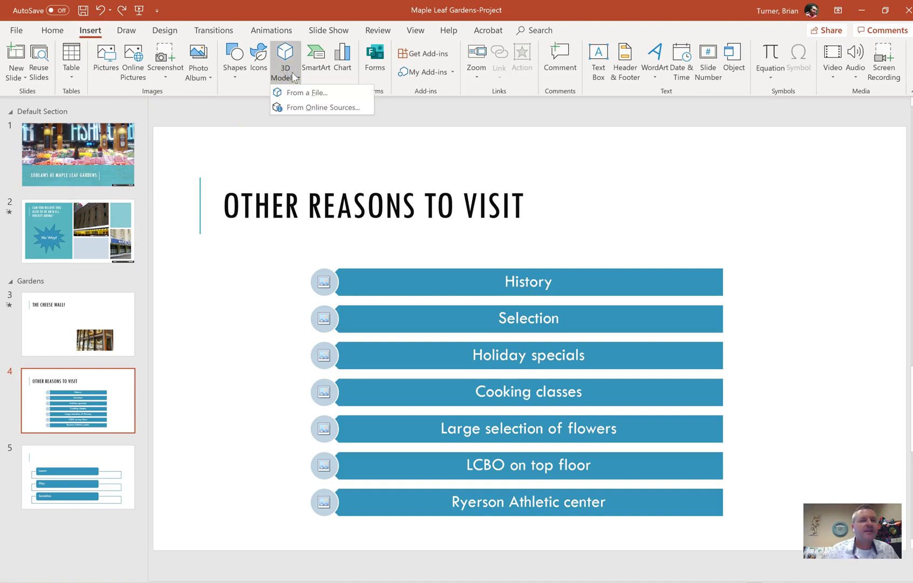
Search online 3D models for 'piano' and insert the wooden upright piano onto slide 4
left_click(304, 108)
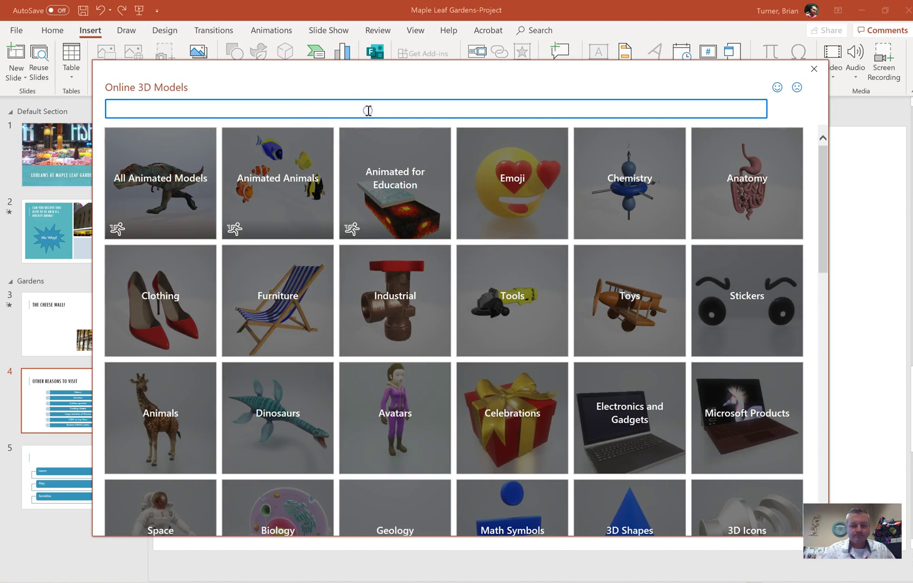
type("piano")
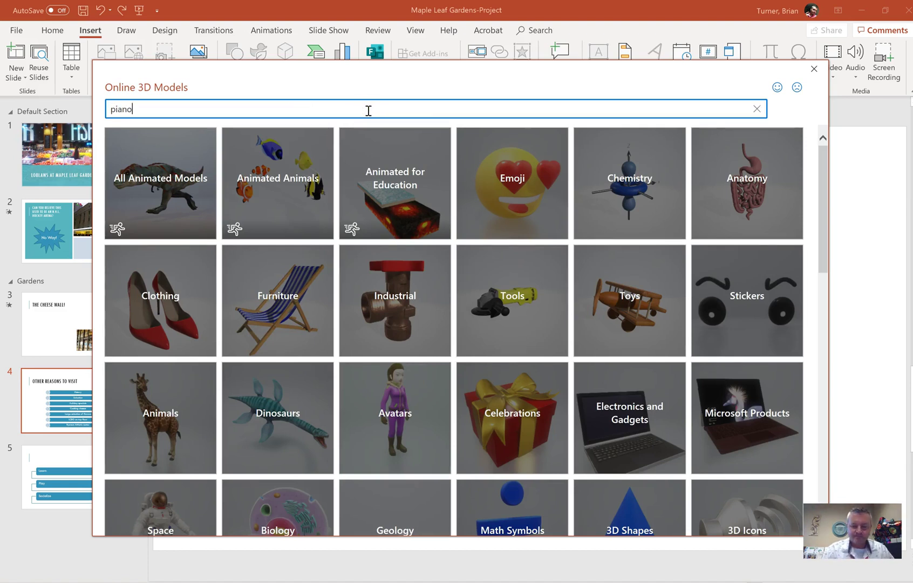
key("Return")
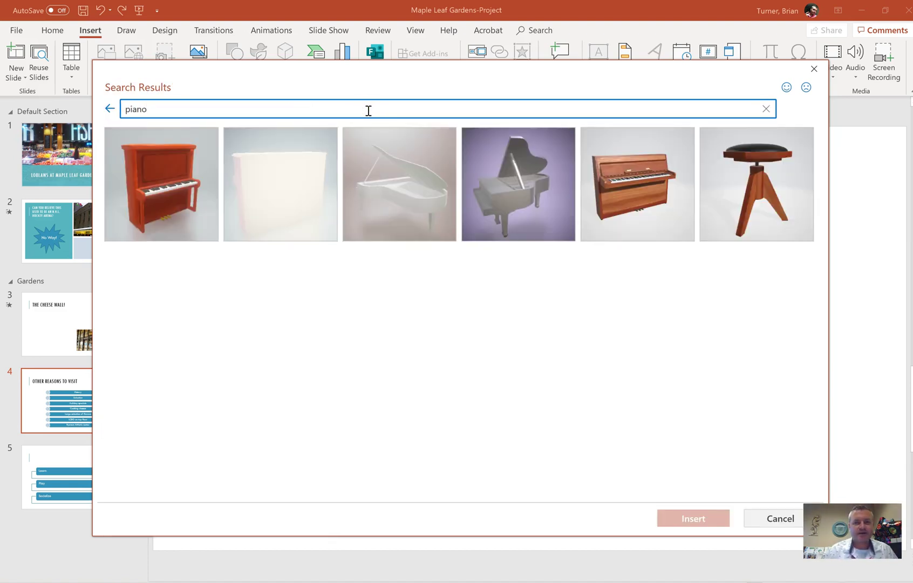
left_click(181, 194)
left_click(637, 192)
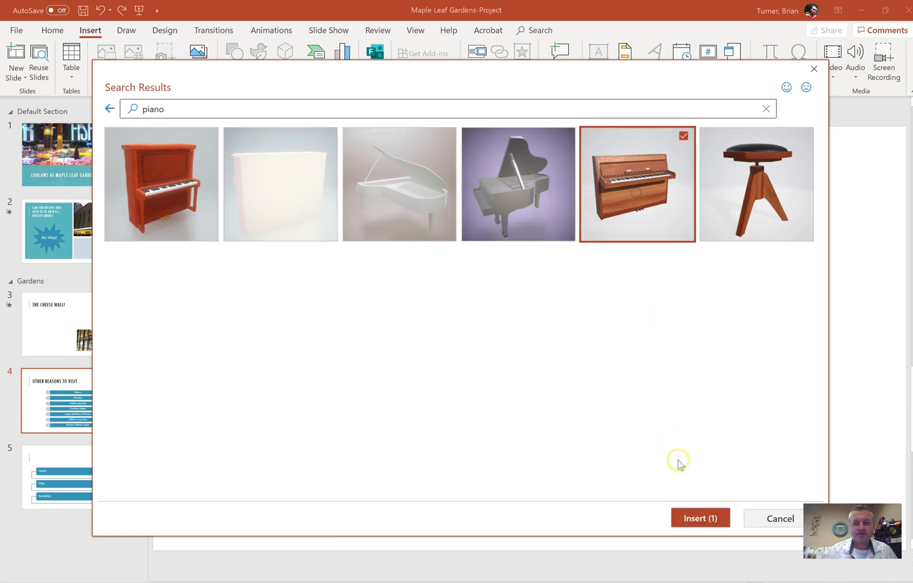
left_click(700, 517)
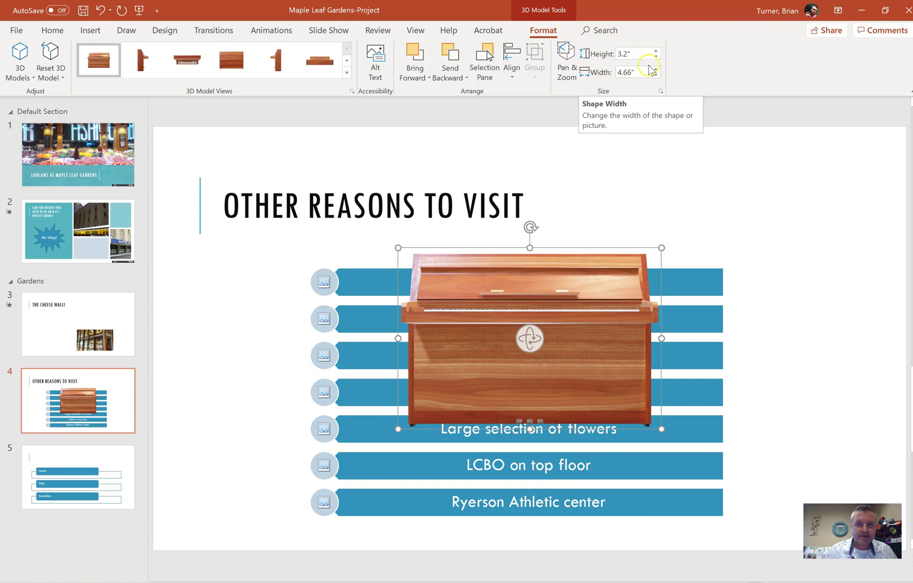
Shrink the piano with the Height and Width spin arrows to 1.85" × 2.7"
left_click(655, 57)
left_click(656, 57)
left_click(656, 57)
left_click(655, 57)
left_click(655, 57)
left_click(655, 57)
left_click(655, 58)
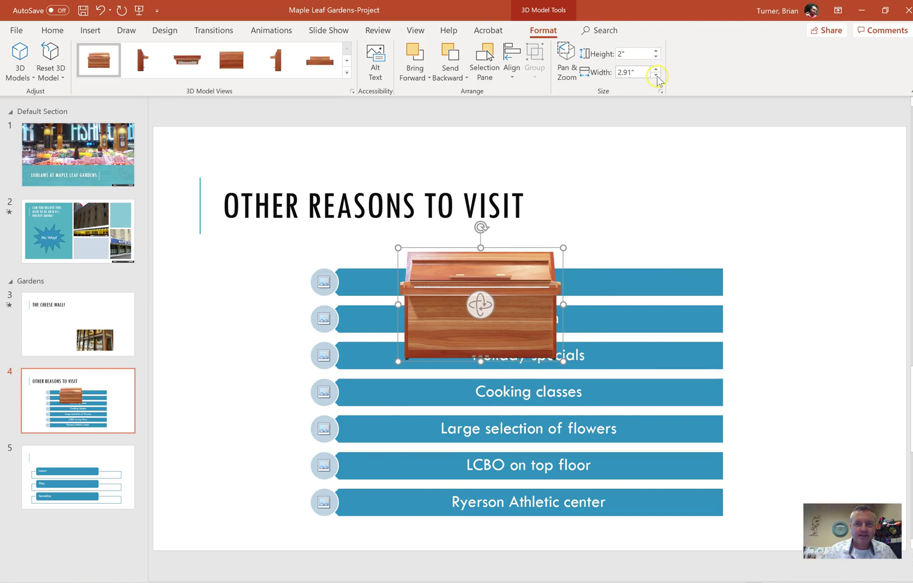
left_click(657, 76)
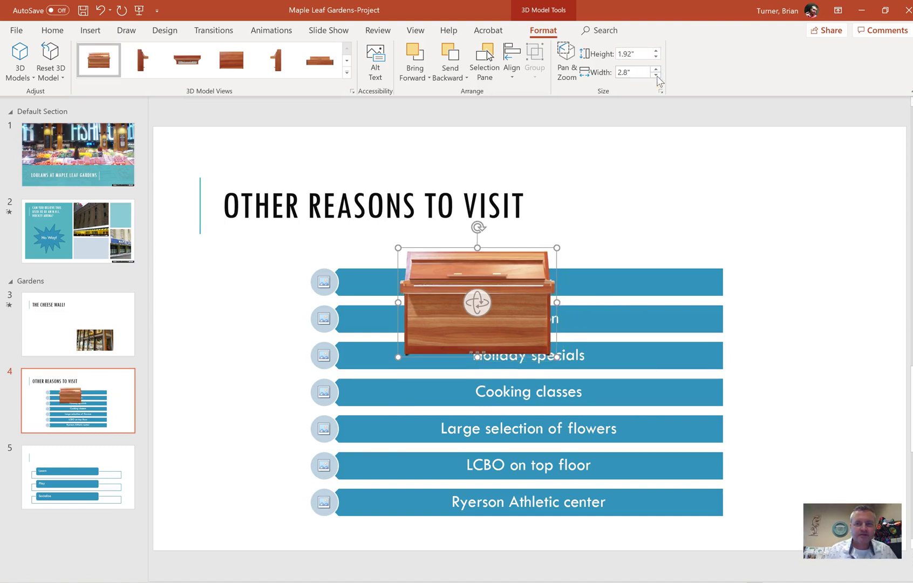
left_click(656, 75)
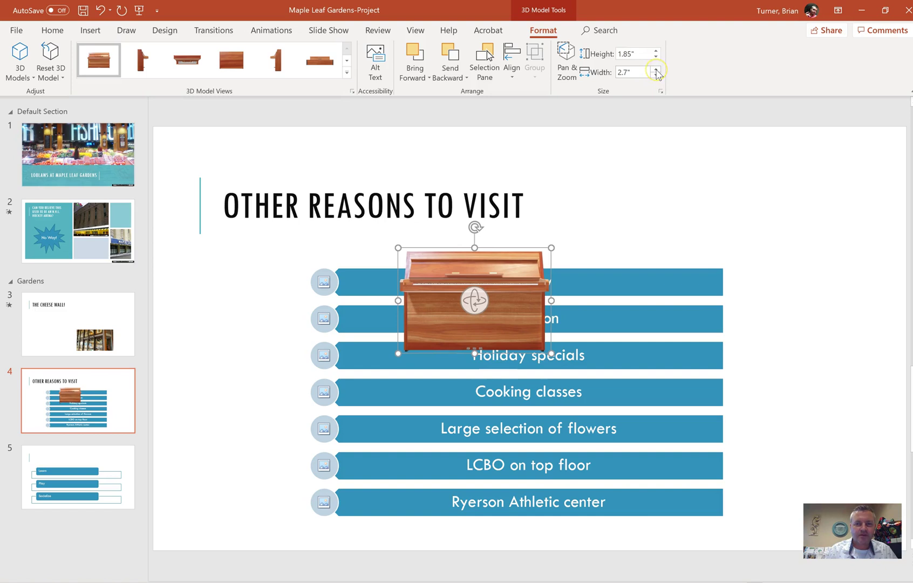
left_click(657, 77)
Unlock the piano's aspect ratio and size it to 2" high by 1.78" wide
left_click(661, 92)
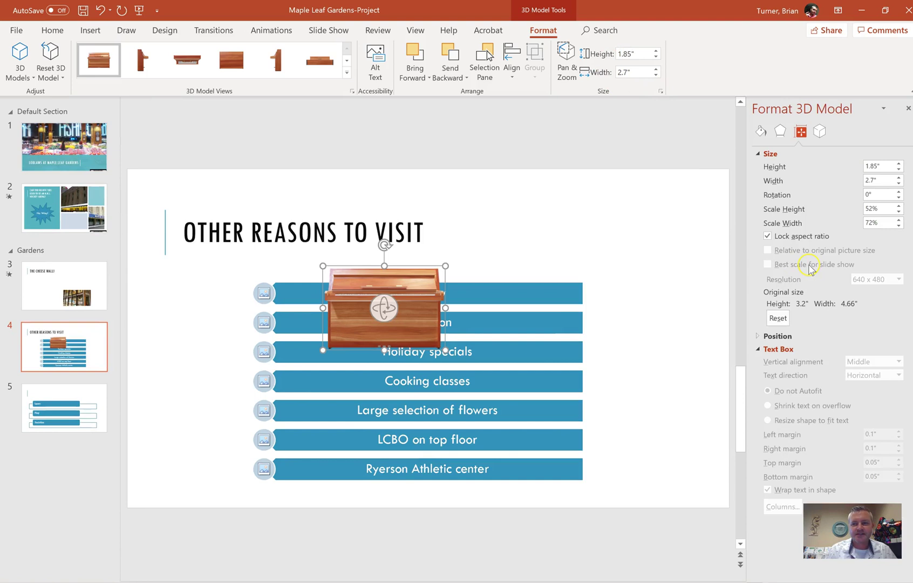
left_click(896, 444)
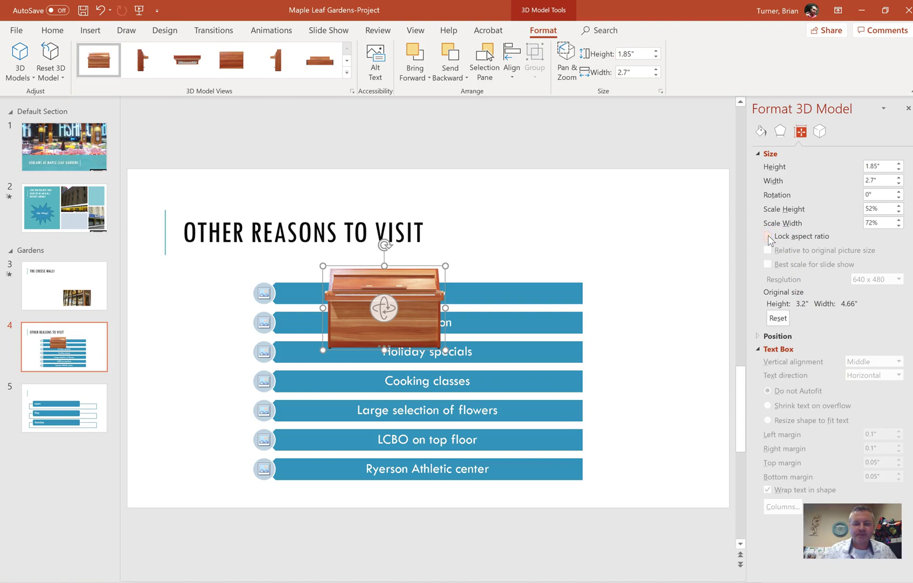
left_click(768, 237)
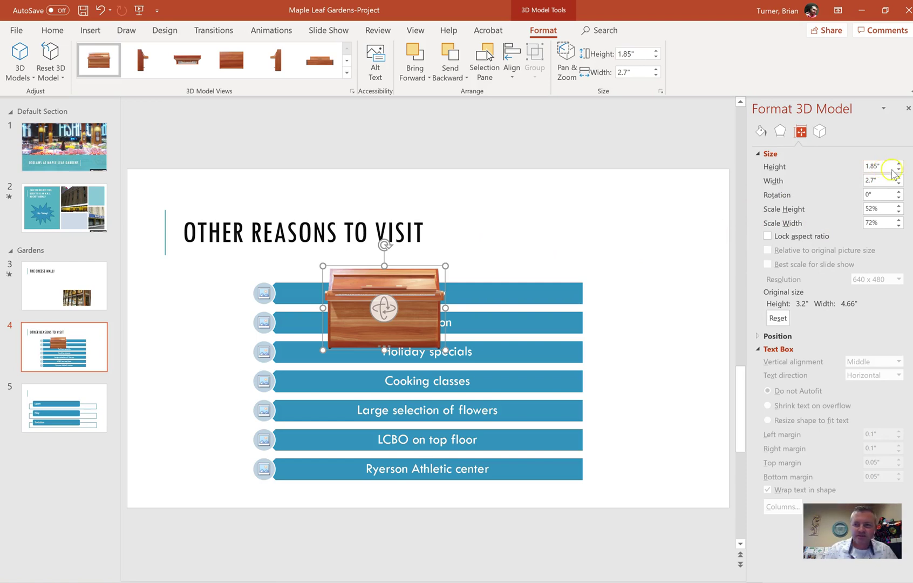
left_click(899, 164)
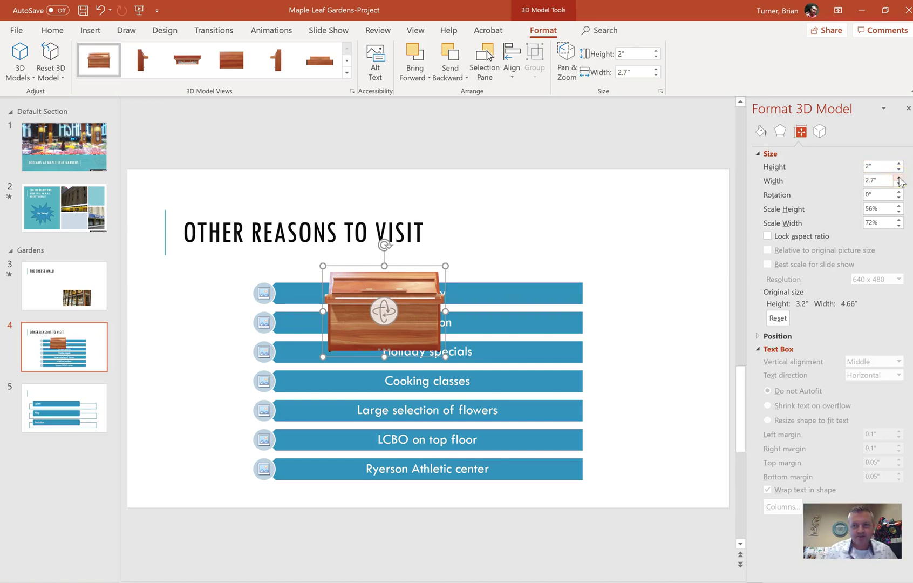
left_click(899, 183)
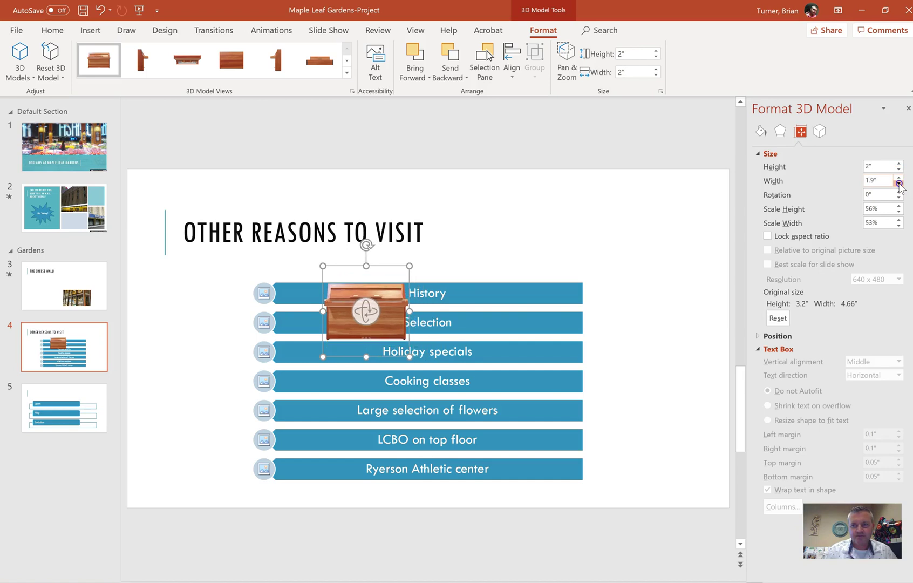
left_click(899, 183)
left_click(899, 183)
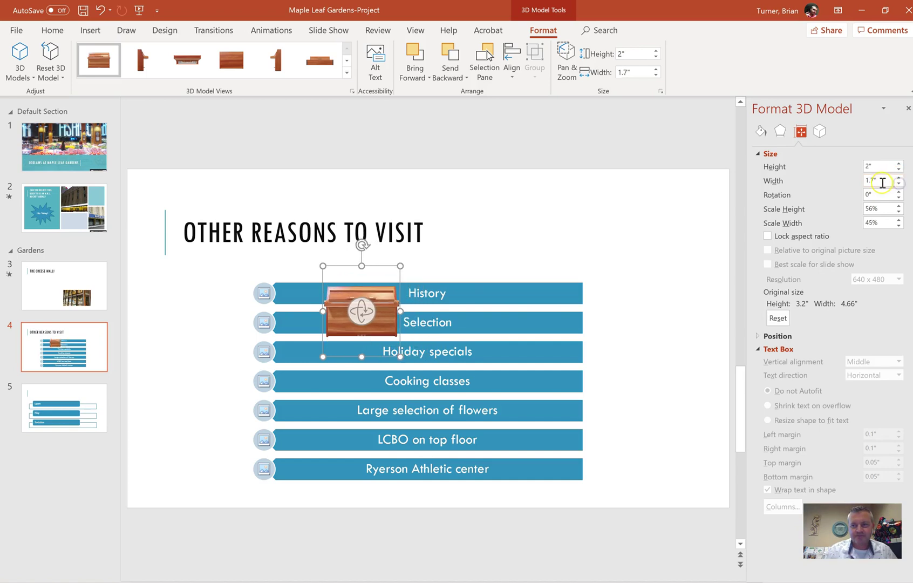
left_click(875, 182)
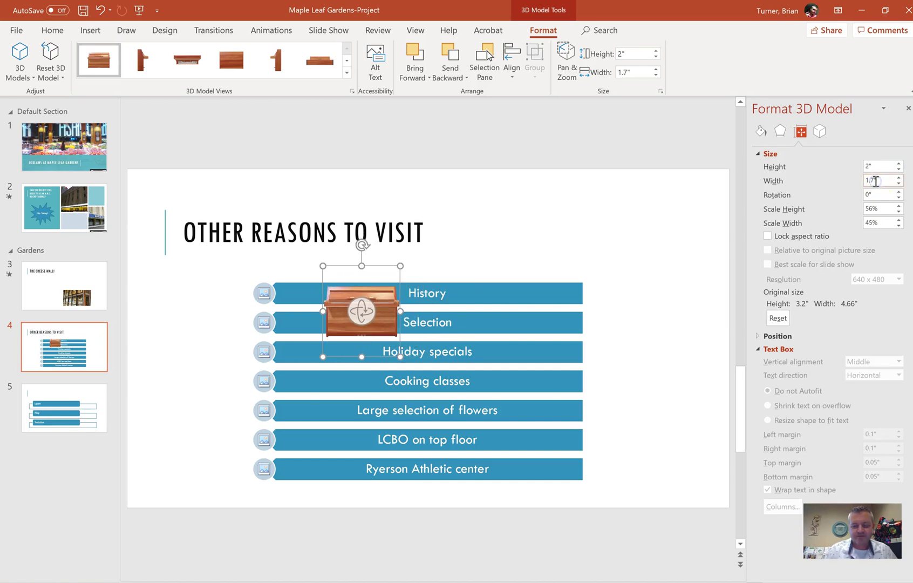
type("8")
key("Return")
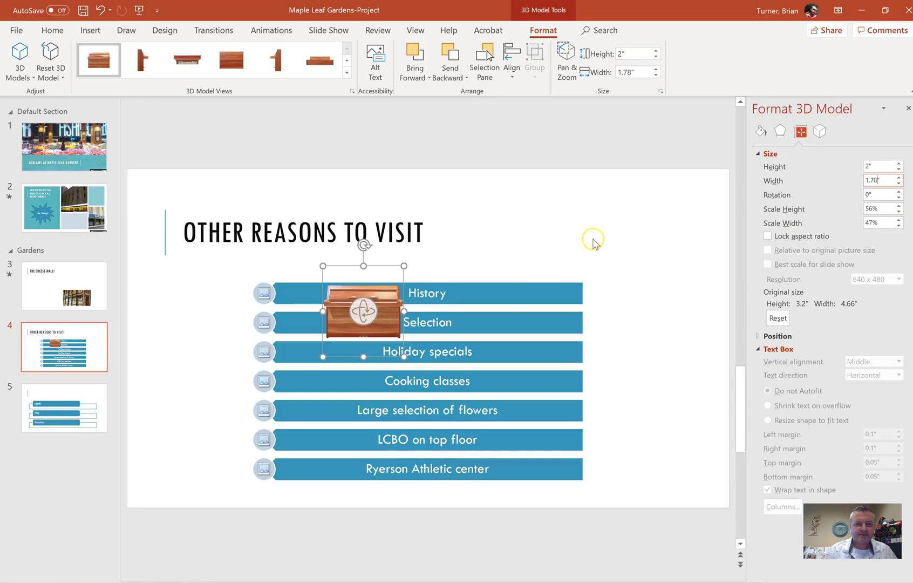
Drag the piano to the right of the reasons list, then go to slide 5
left_click_drag(379, 265, 679, 280)
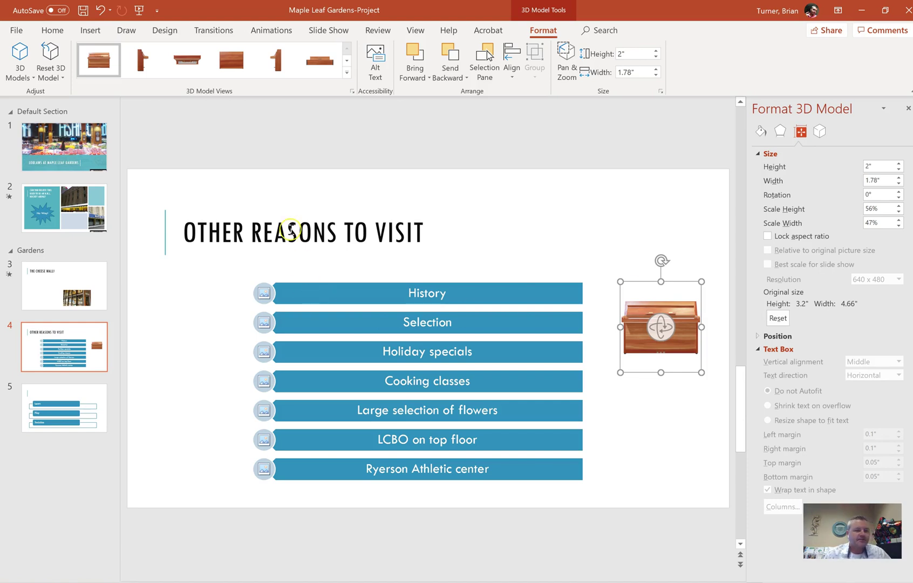
left_click(71, 396)
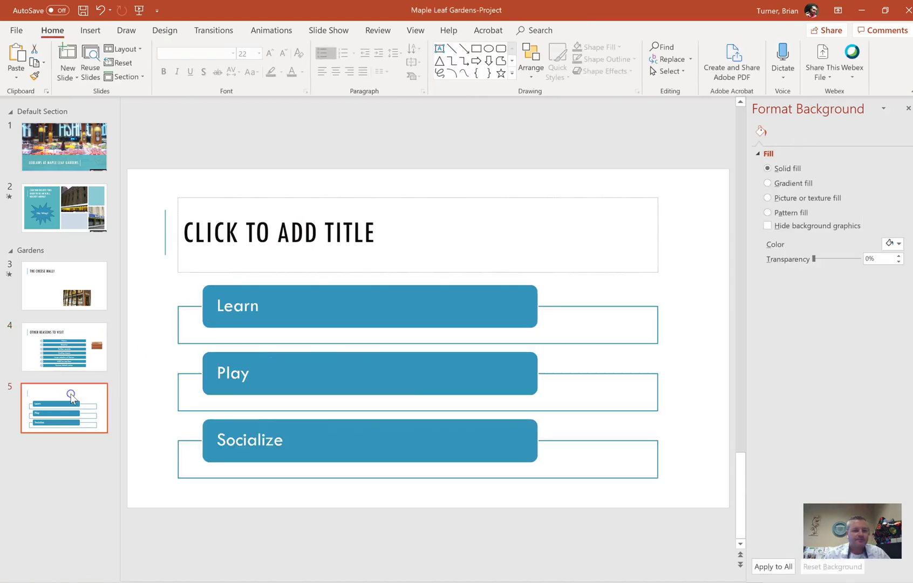
Duplicate the Learn, Play, Socialize slide 5 from its thumbnail's context menu to create slide 6
right_click(71, 397)
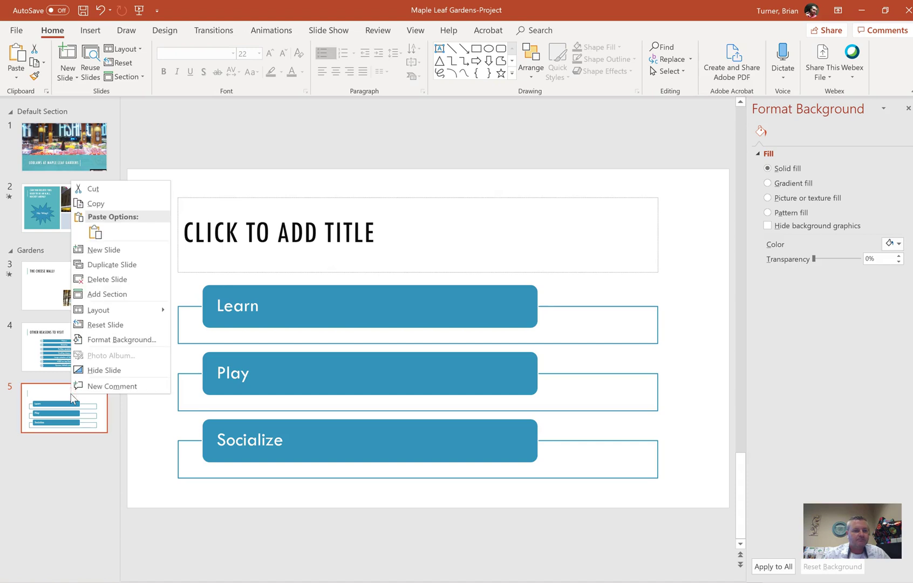
left_click(120, 265)
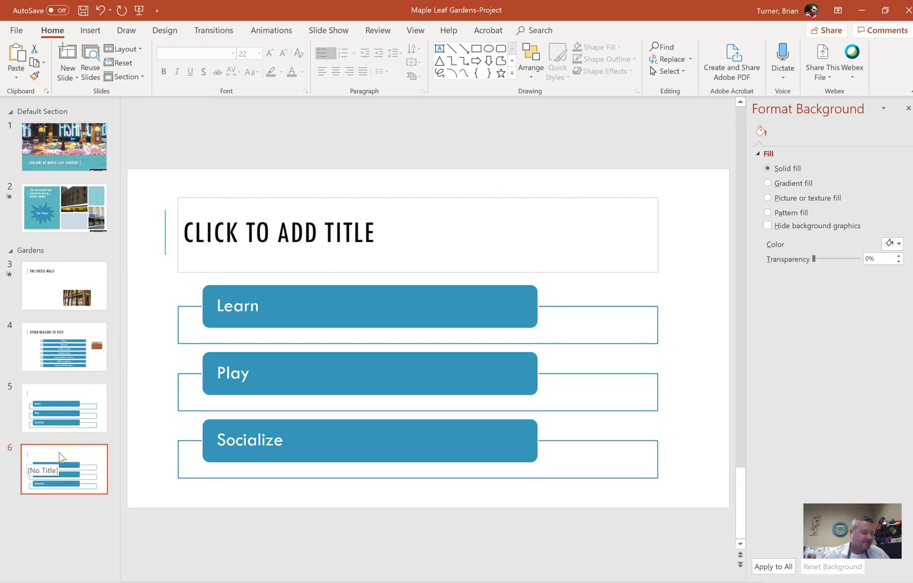